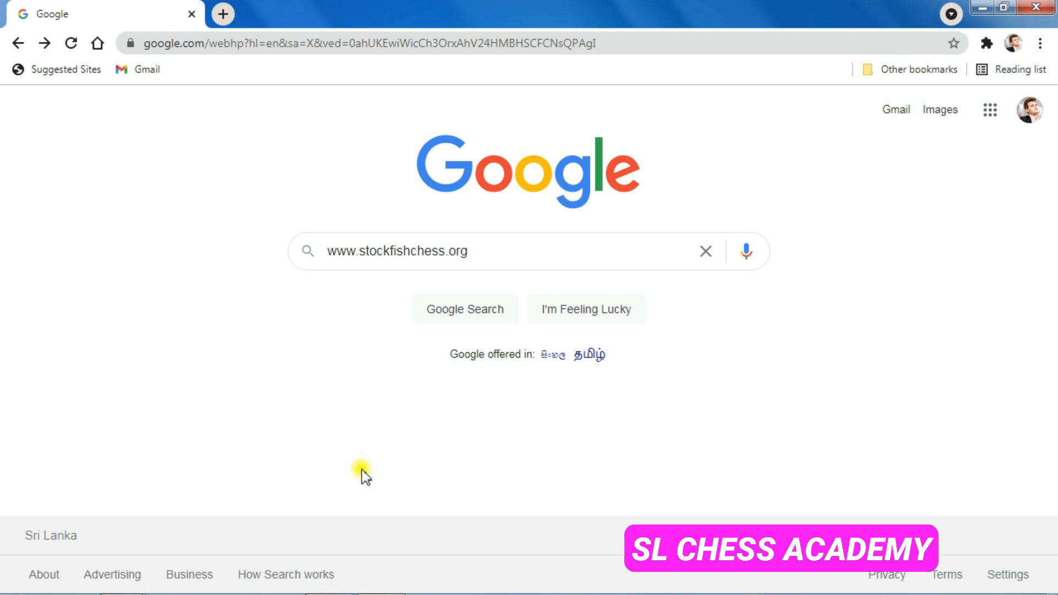
left_click(446, 319)
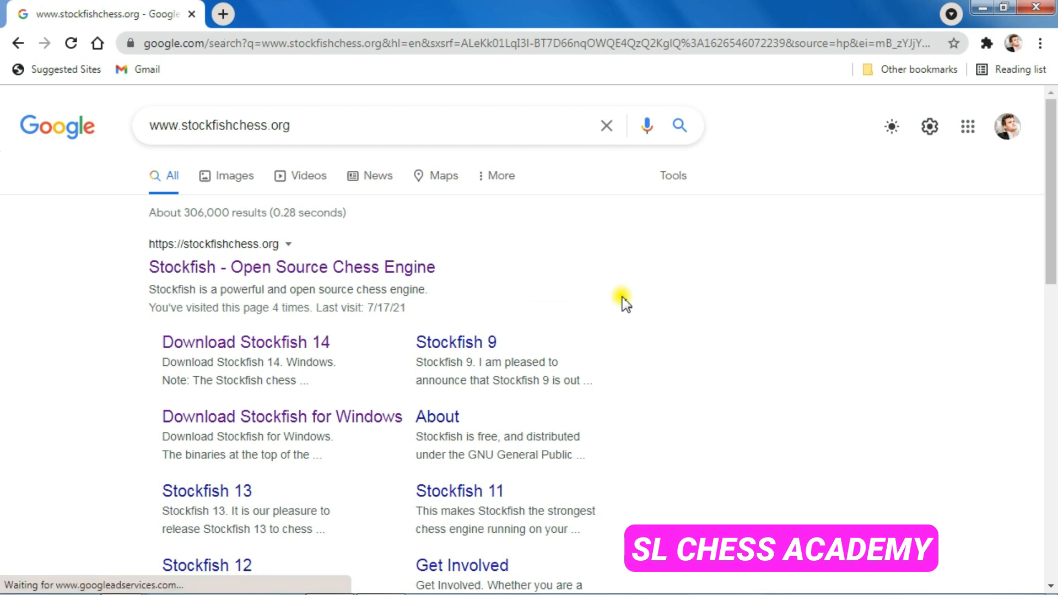
left_click(347, 267)
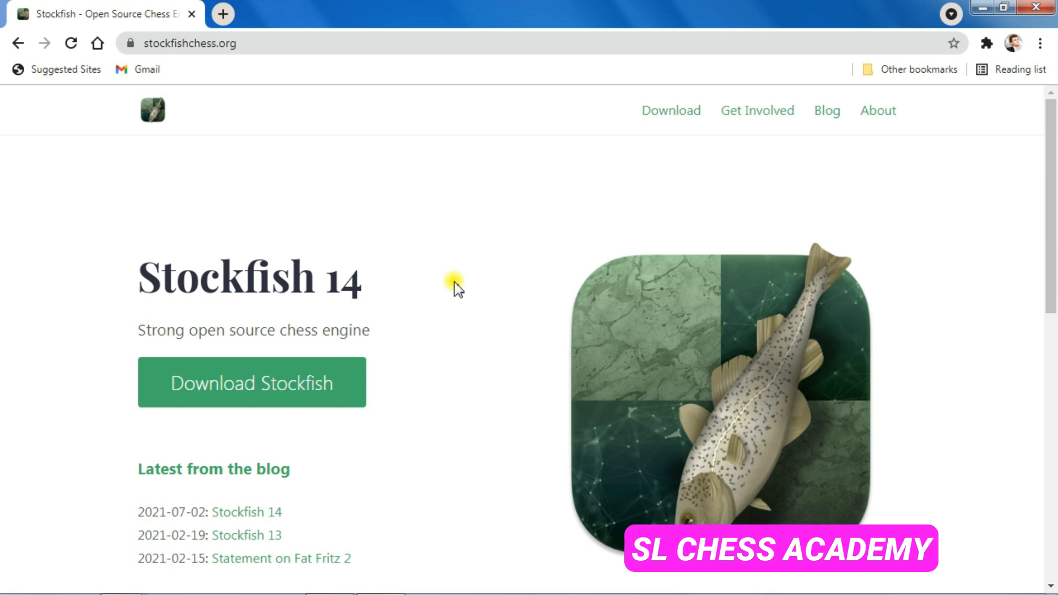
left_click(346, 384)
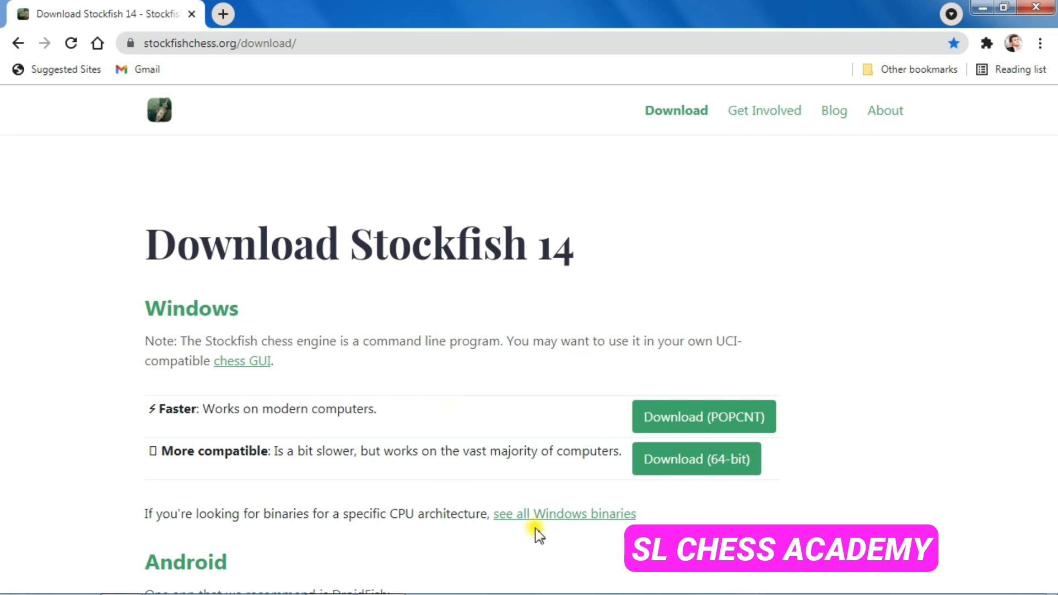
left_click(607, 516)
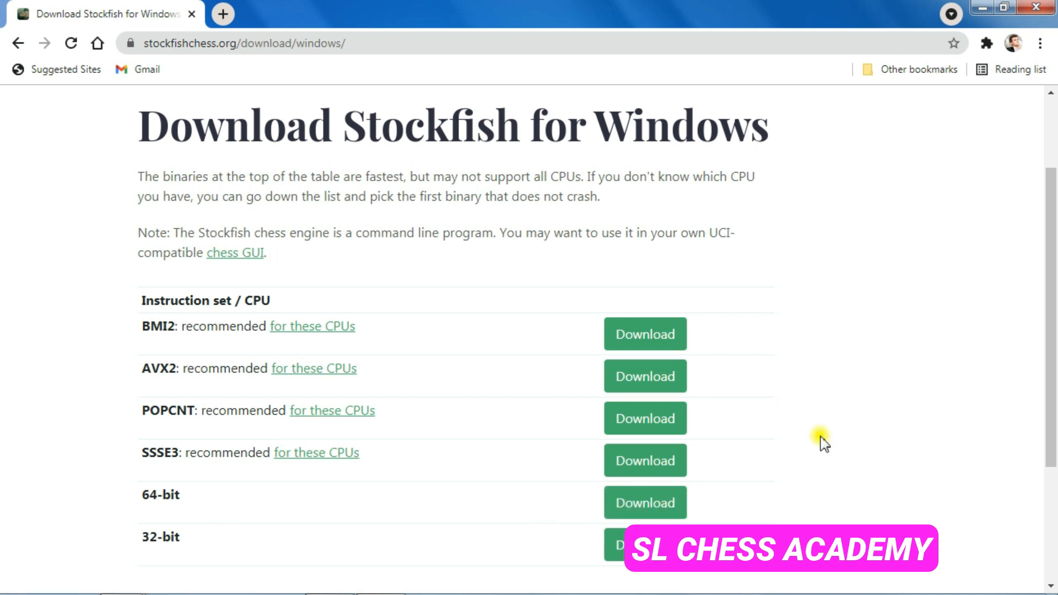
- Check the computer's processor and system type in the Windows system properties, and close that window
mouse_move(22, 579)
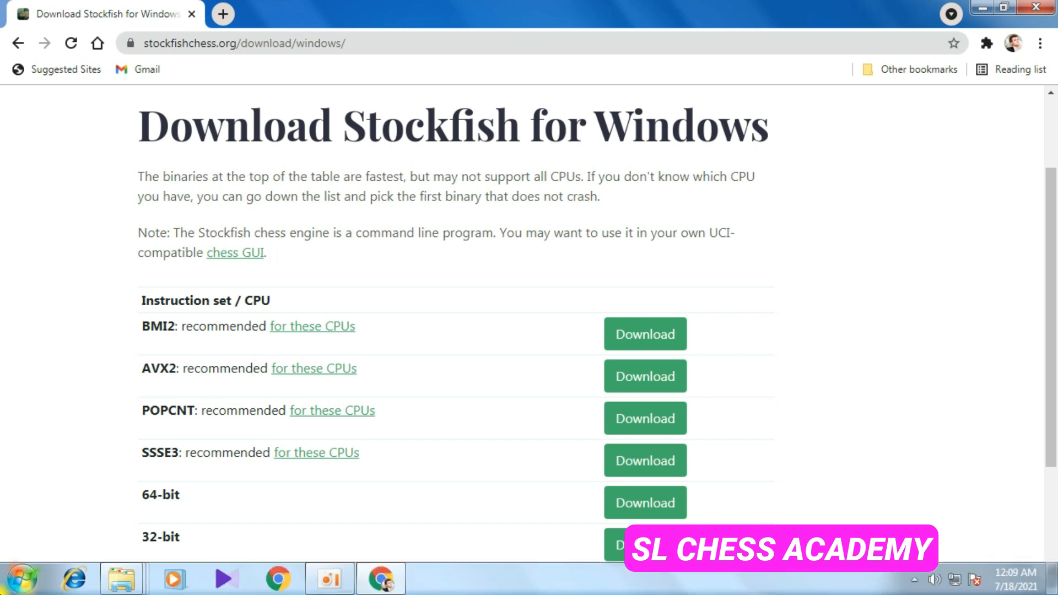
left_click(22, 579)
right_click(252, 266)
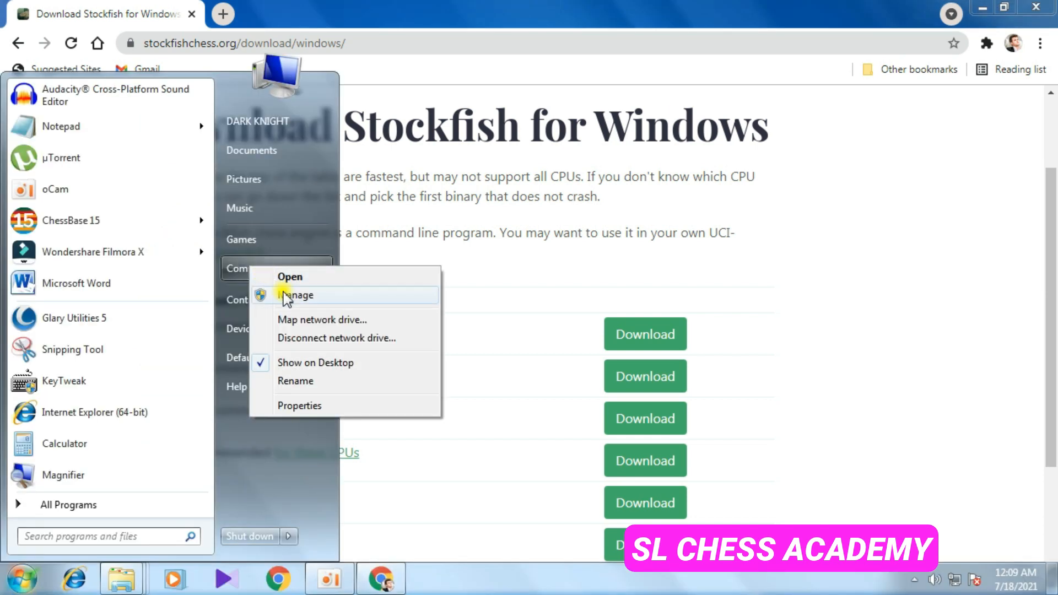
left_click(306, 401)
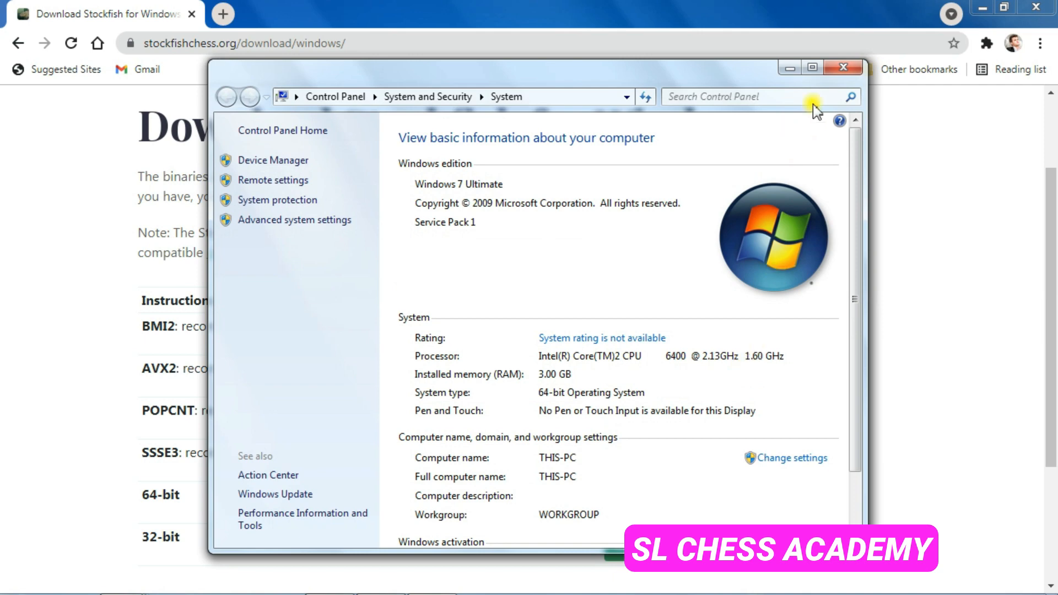
left_click(843, 67)
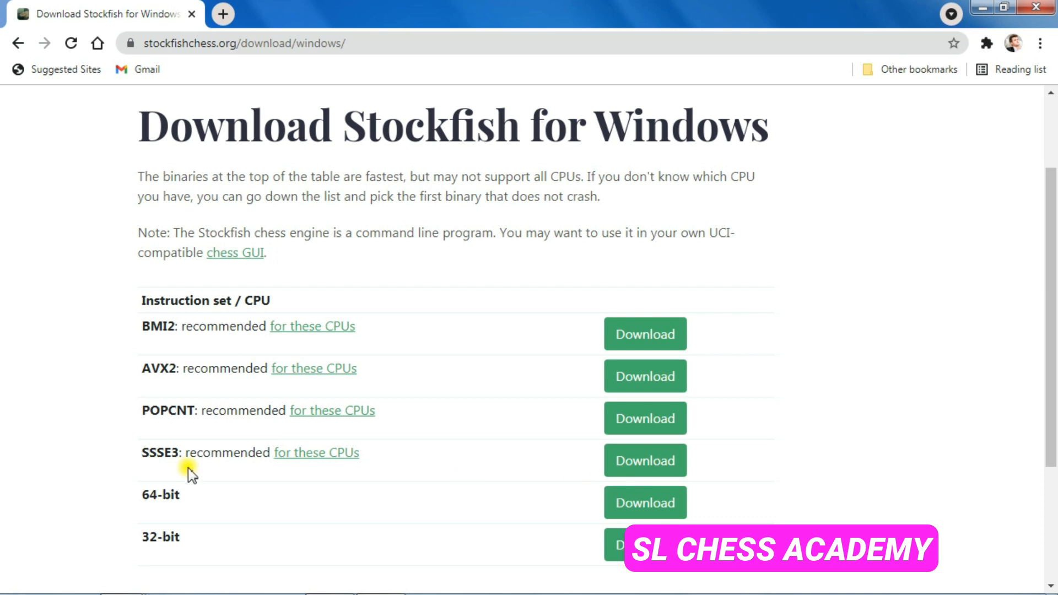
- Download the SSSE3 build as stockfish_14_win_x64_ssse (1) into Downloads and extract the archive there with 7-Zip
left_click(682, 469)
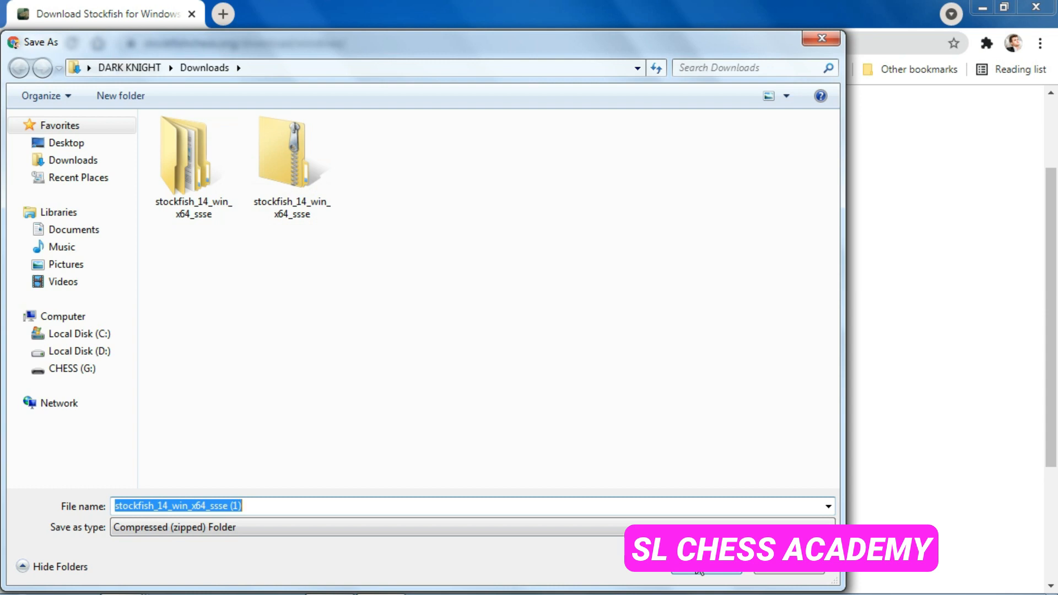
left_click(698, 570)
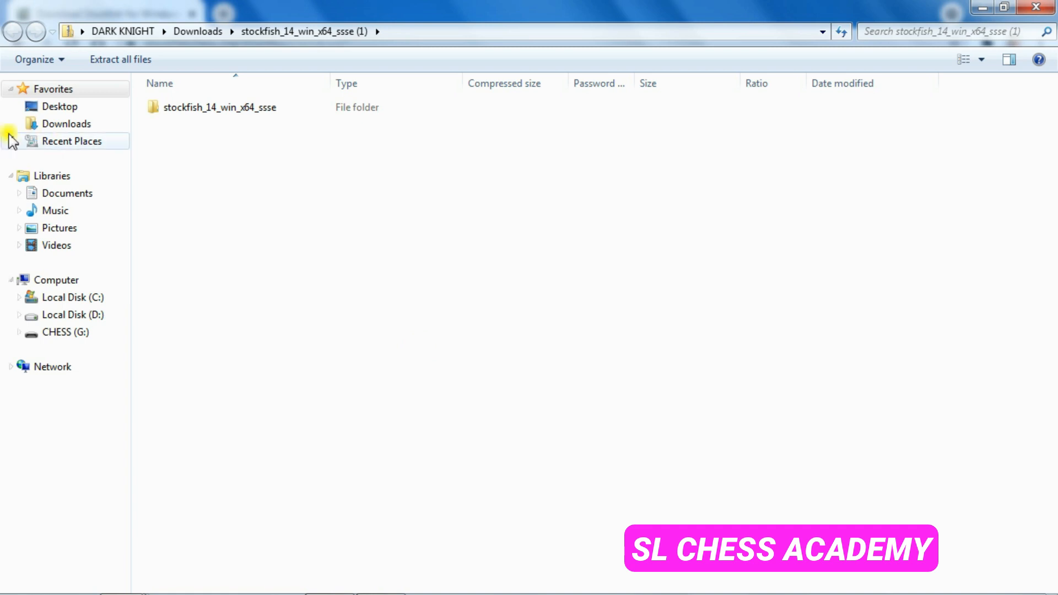
left_click(72, 125)
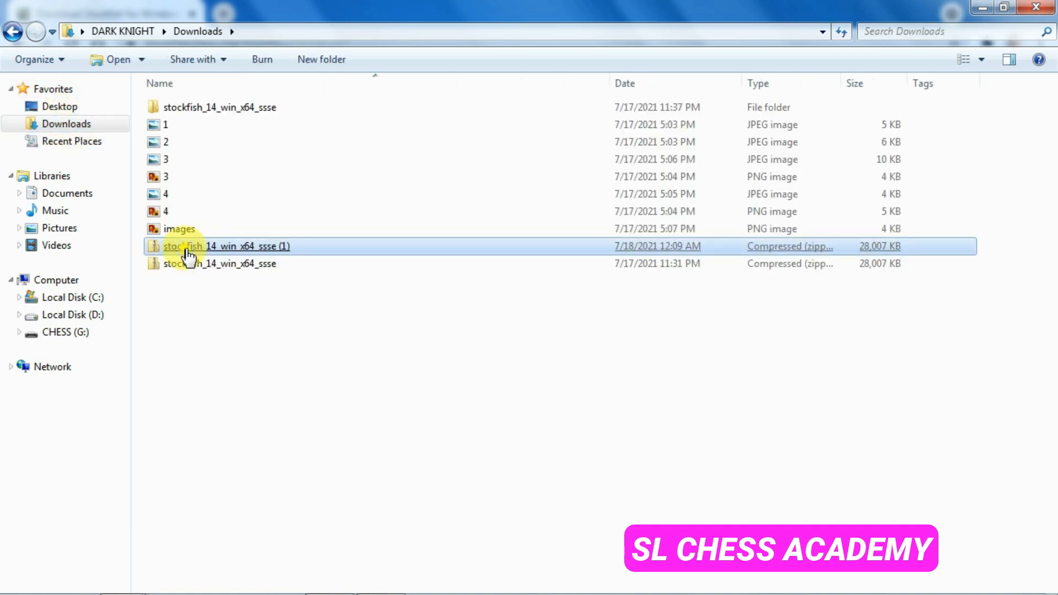
right_click(186, 248)
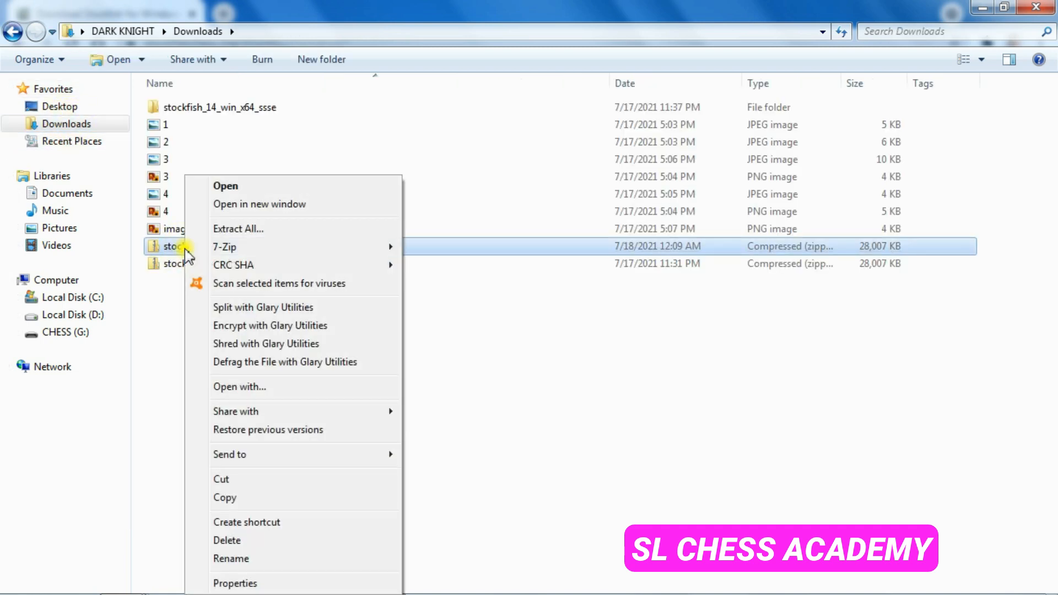
mouse_move(260, 253)
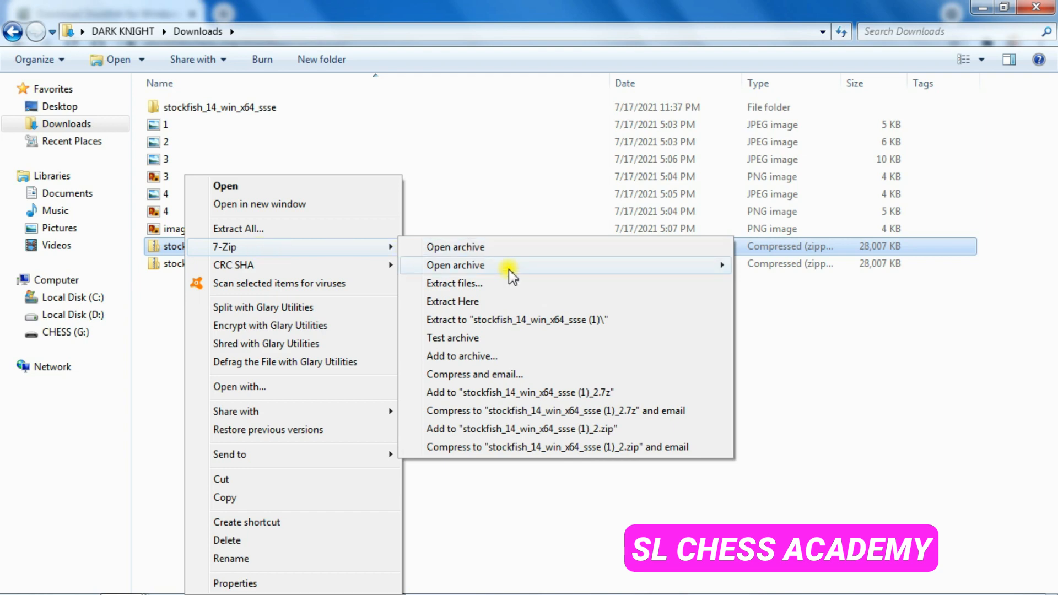
left_click(495, 303)
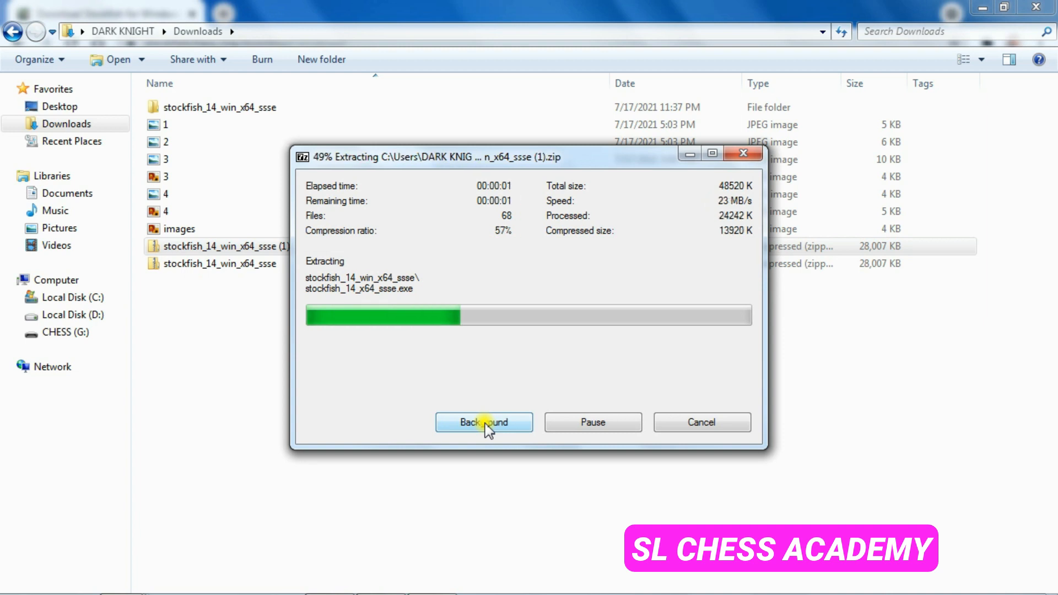
left_click(484, 422)
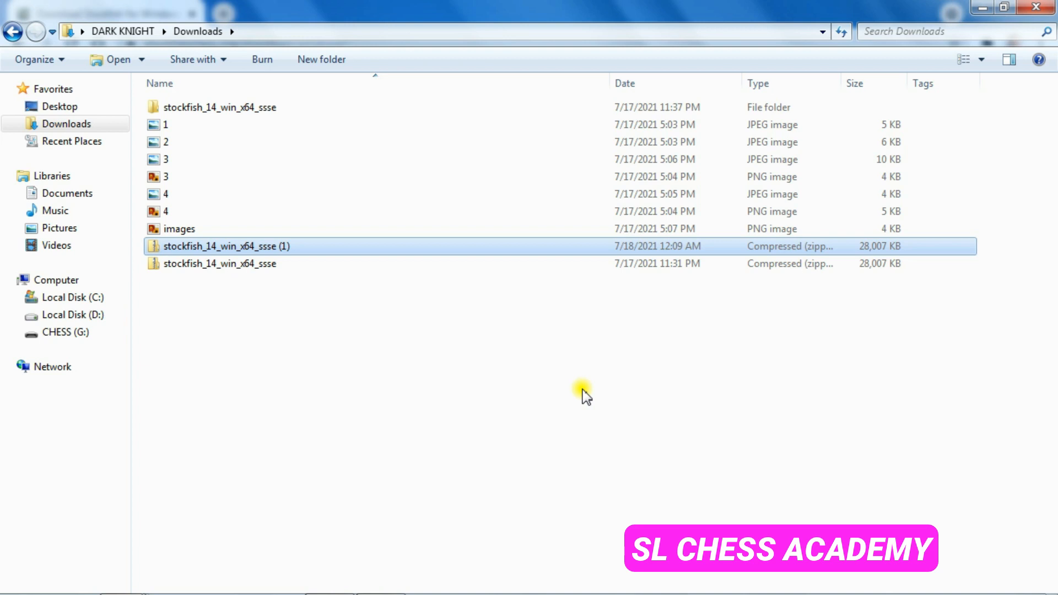
- Launch ChessBase 15 and open a new chess board window
left_click(21, 578)
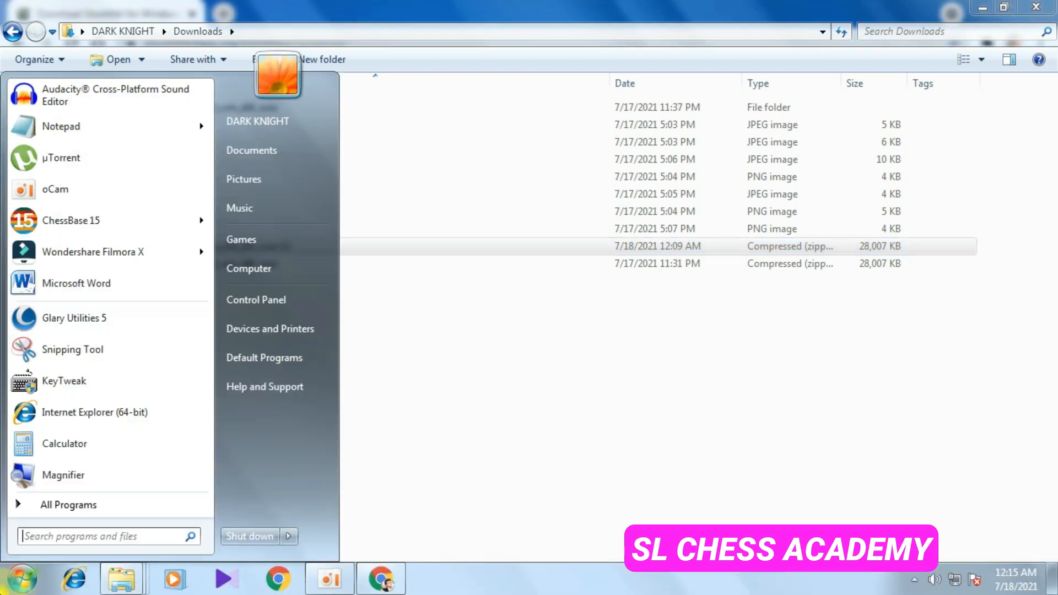
mouse_move(70, 219)
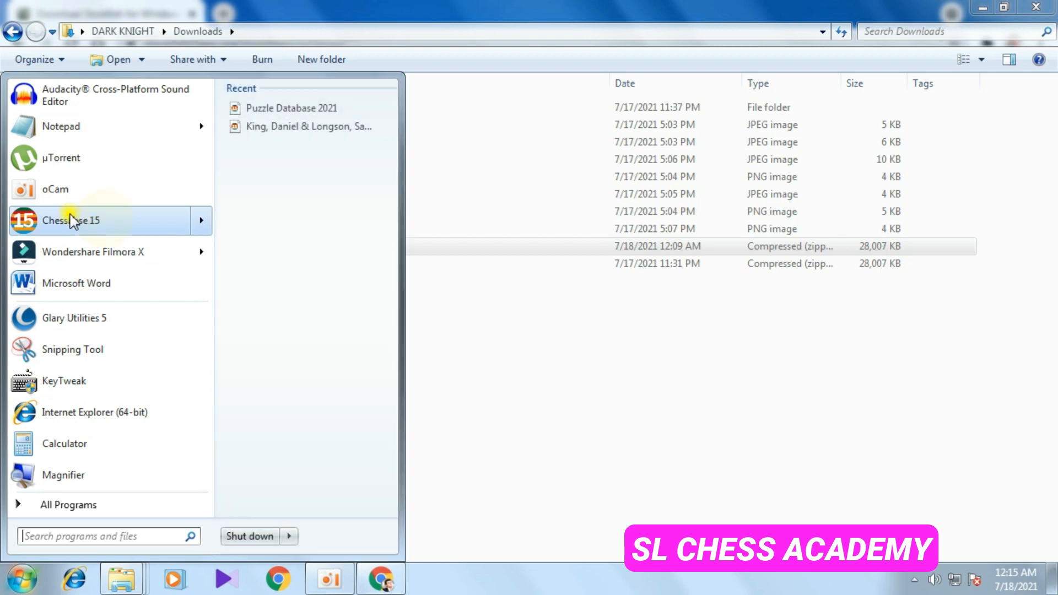
left_click(76, 219)
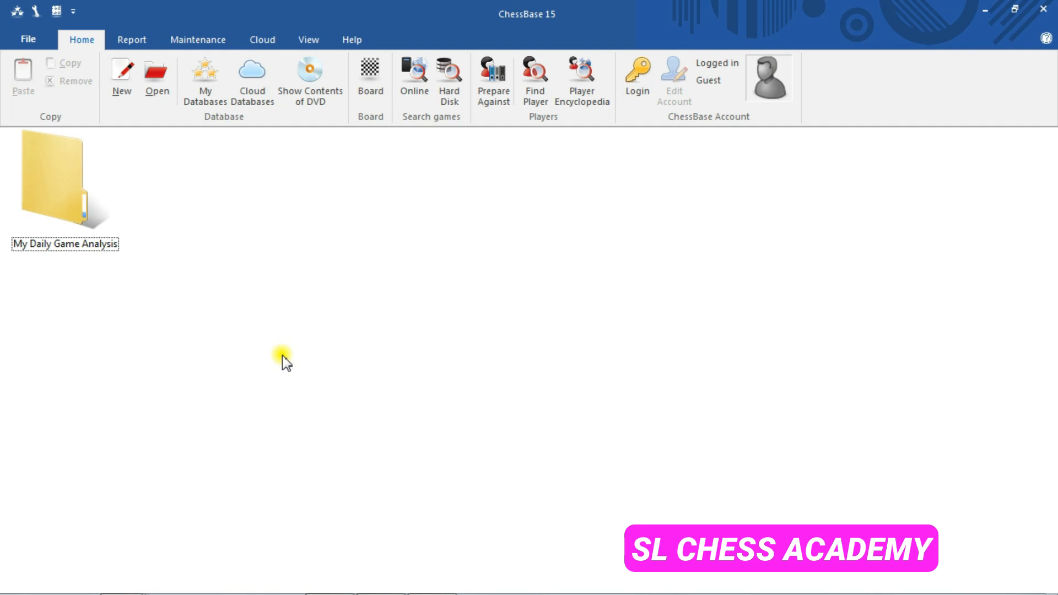
left_click(364, 97)
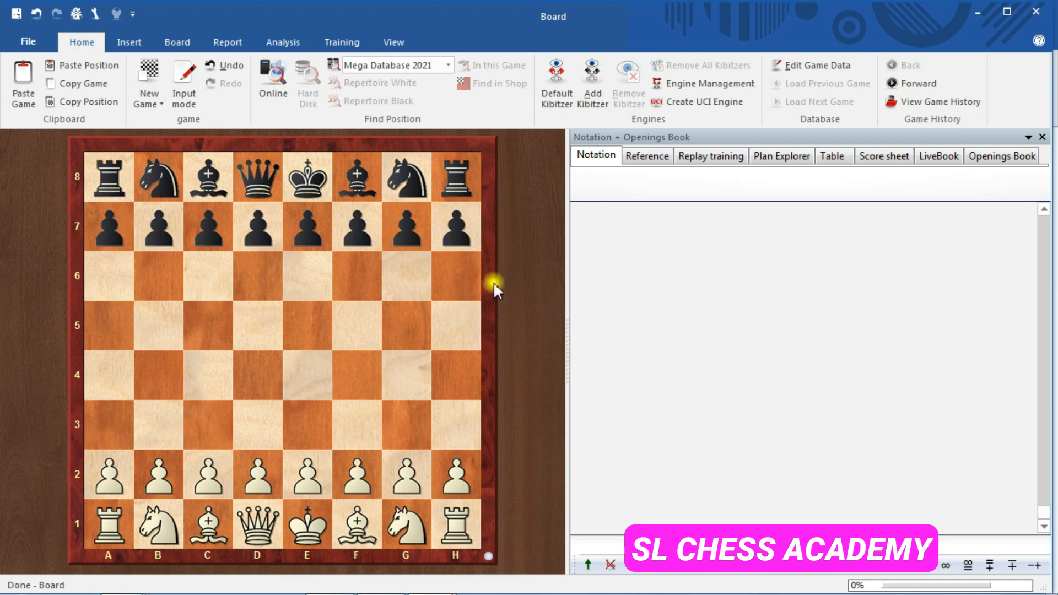
- Start a new UCI engine setup and choose stockfish_14_x64_ssse from the stockfish_14_win_x64_ssse folder in Downloads
left_click(689, 110)
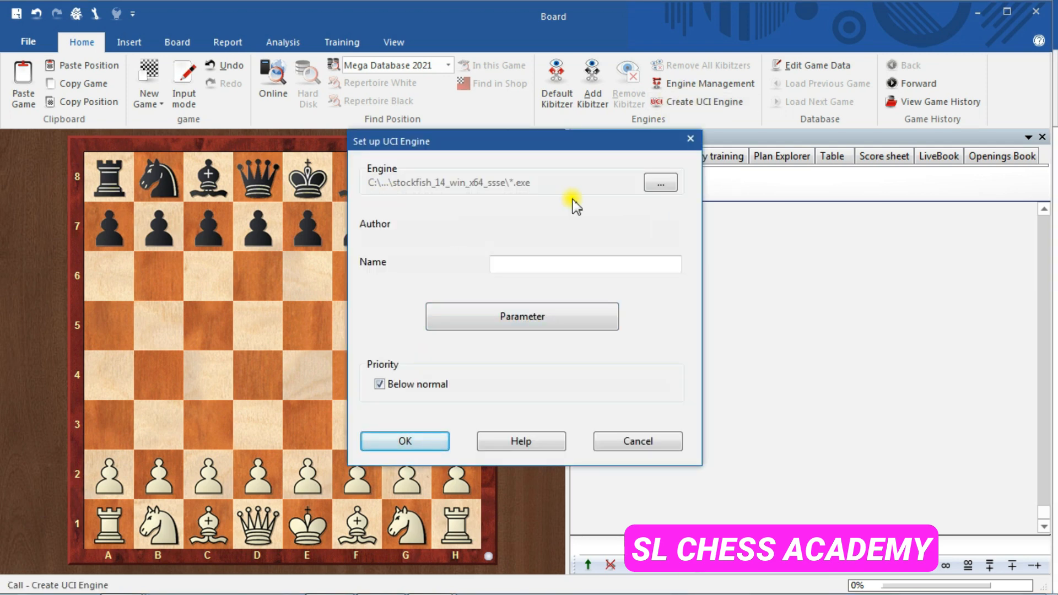
left_click(660, 184)
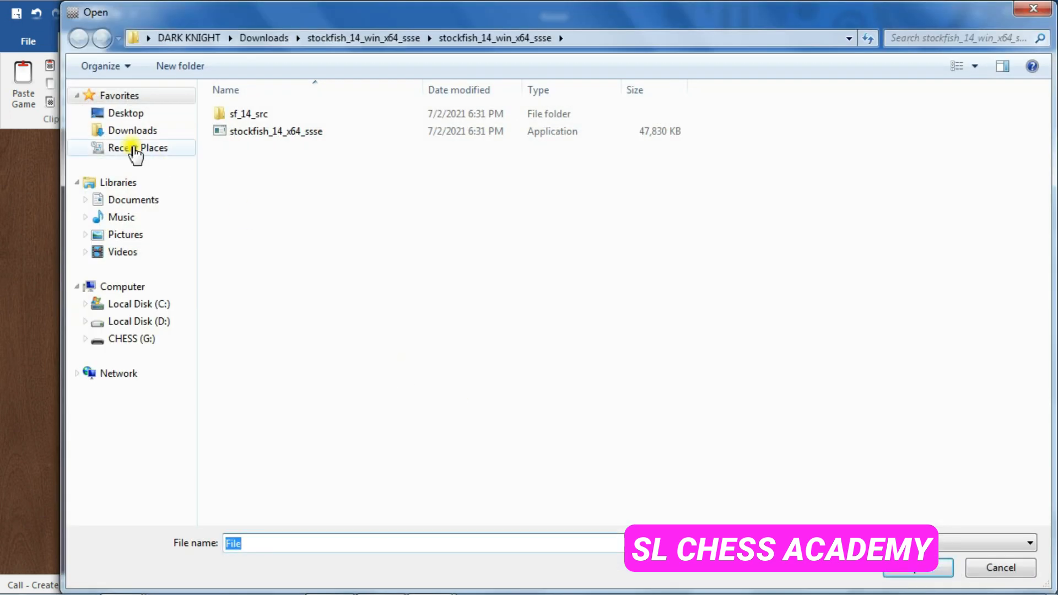
left_click(164, 135)
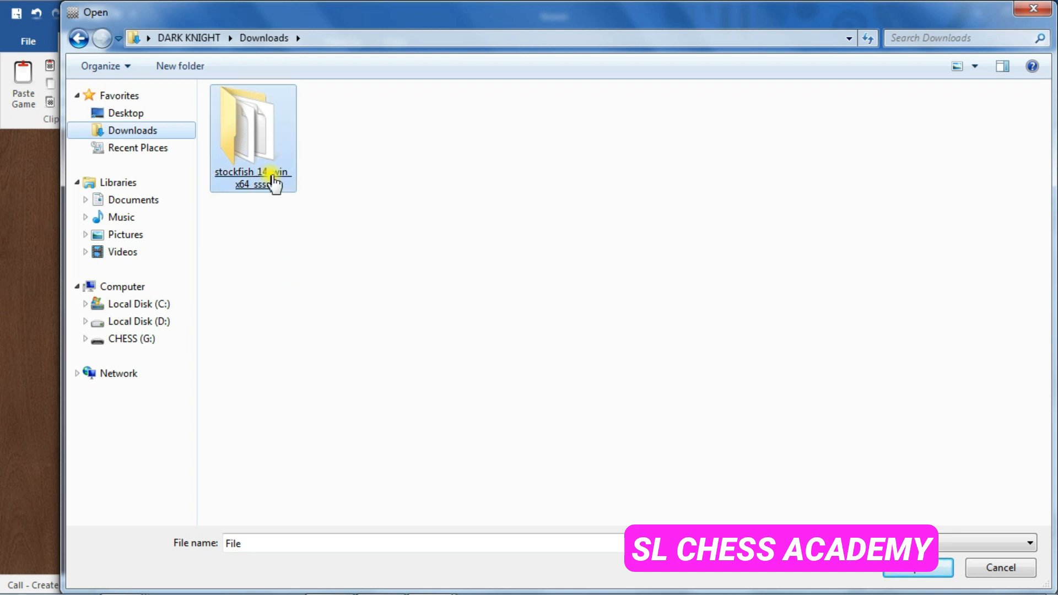
double_click(274, 179)
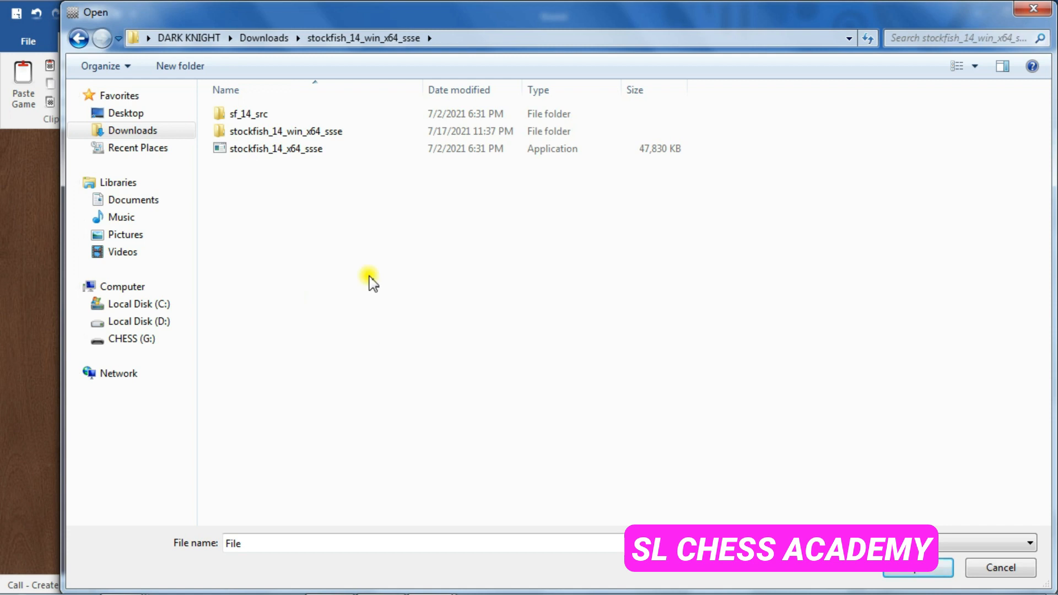
left_click(255, 156)
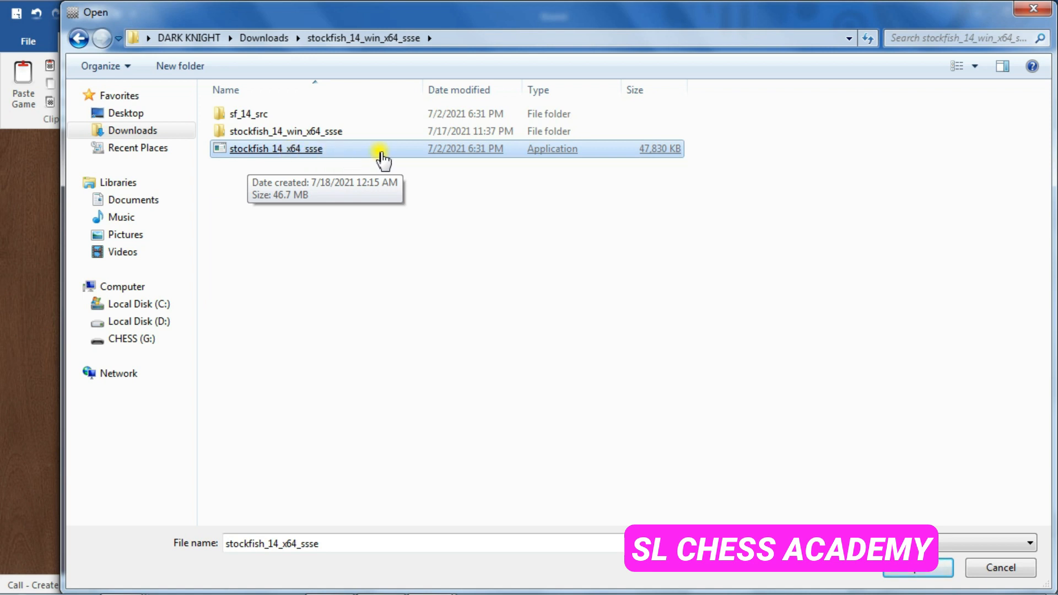
double_click(303, 155)
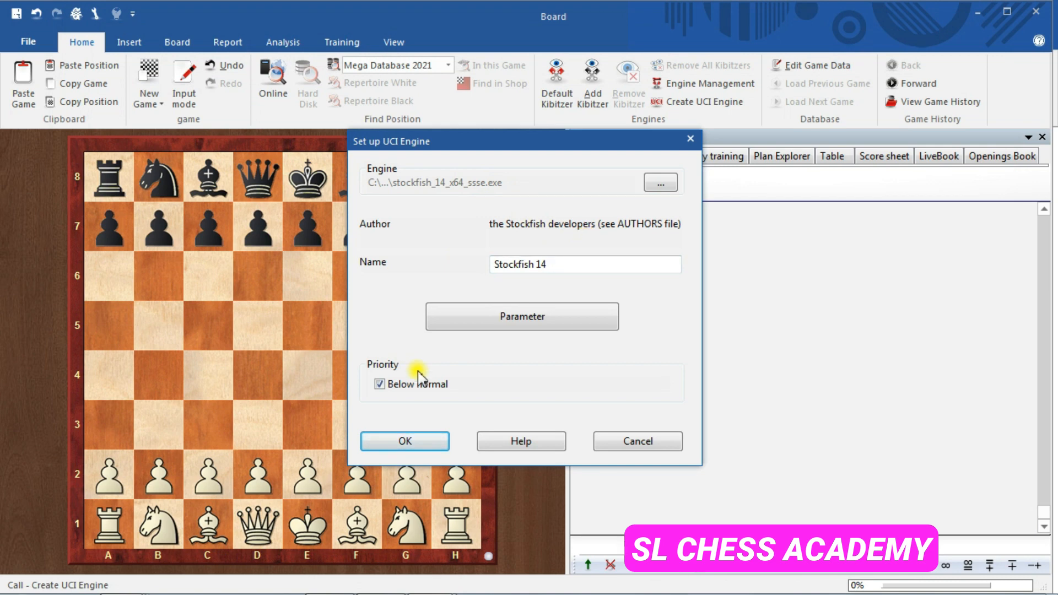
- Try to create the engine as Stockfish 14 with its default parameters and below-normal priority, and close the setup
left_click(556, 314)
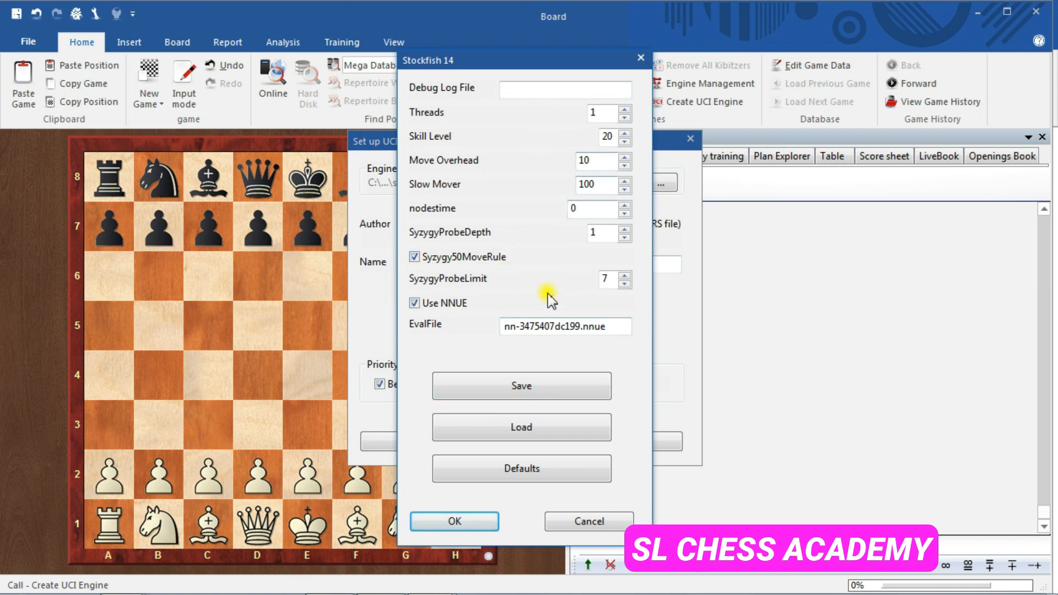
left_click(478, 520)
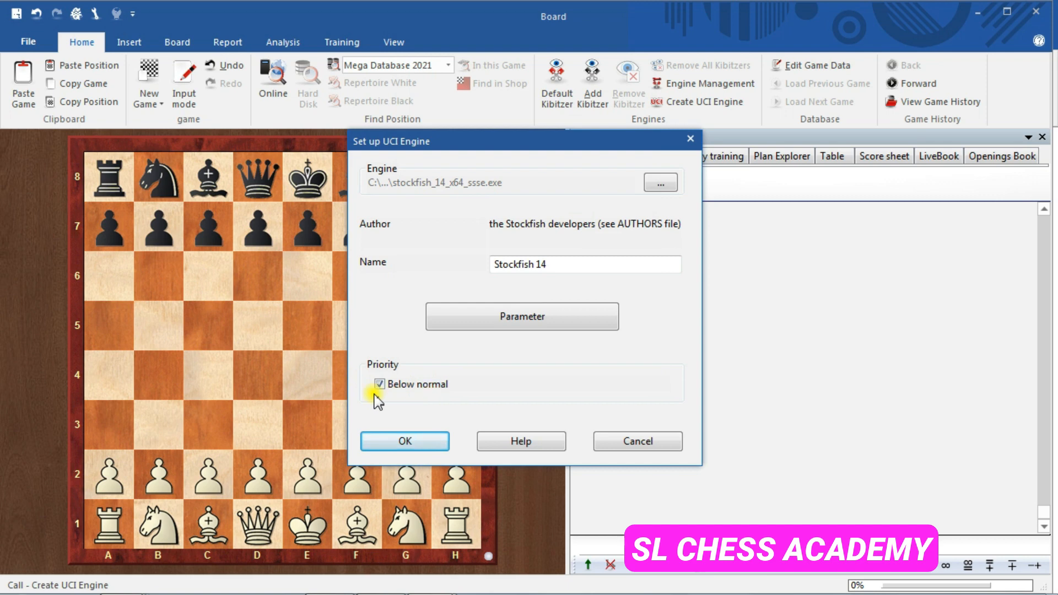
left_click(441, 442)
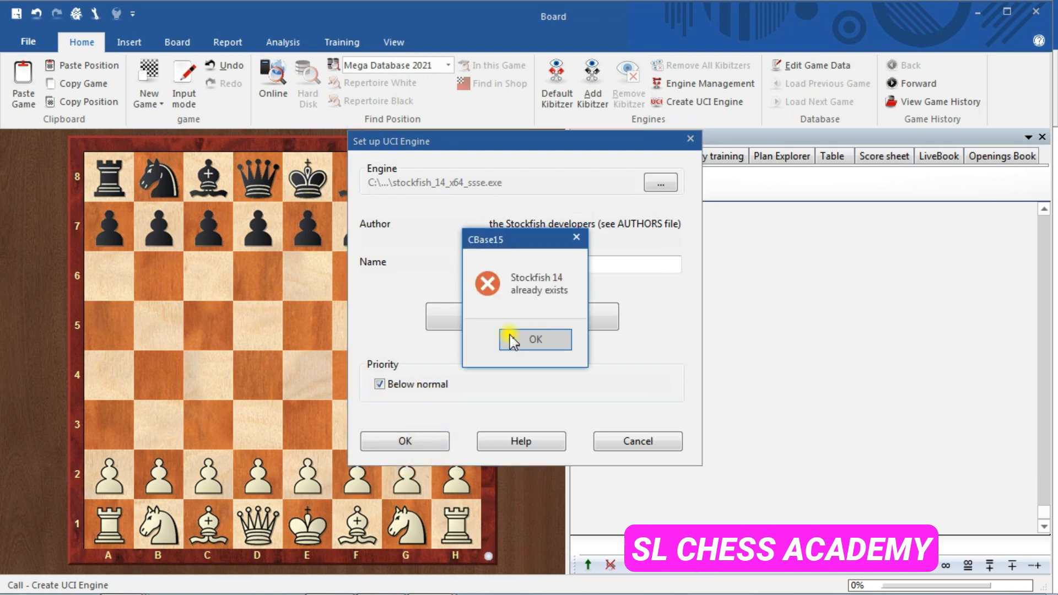
left_click(513, 340)
left_click(666, 447)
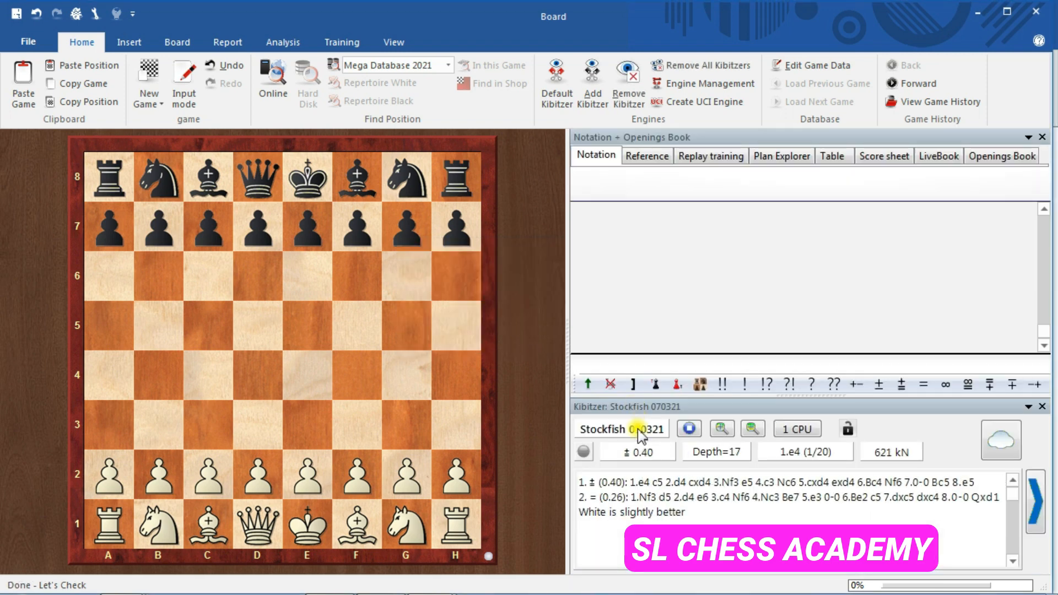
- Close the running Stockfish 070321 kibitzer and make Stockfish 14 the default engine in its advanced settings
left_click(1041, 406)
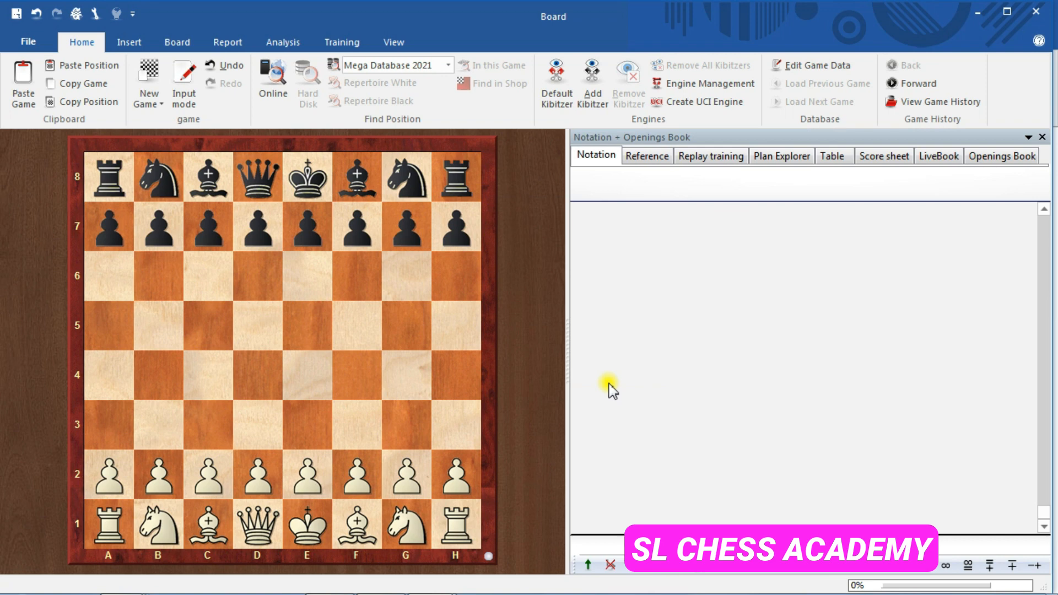
left_click(592, 107)
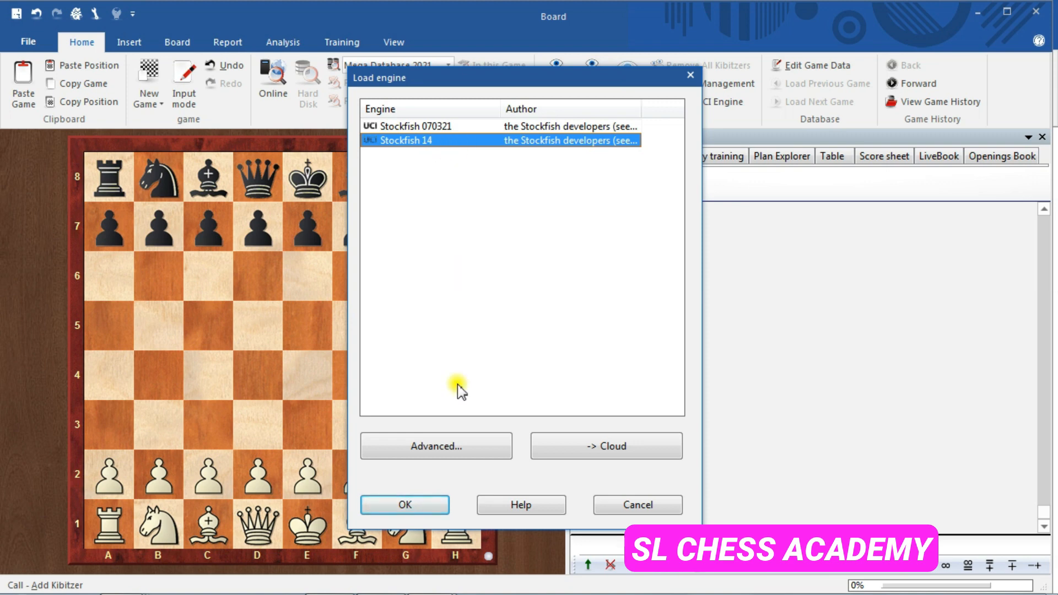
left_click(464, 447)
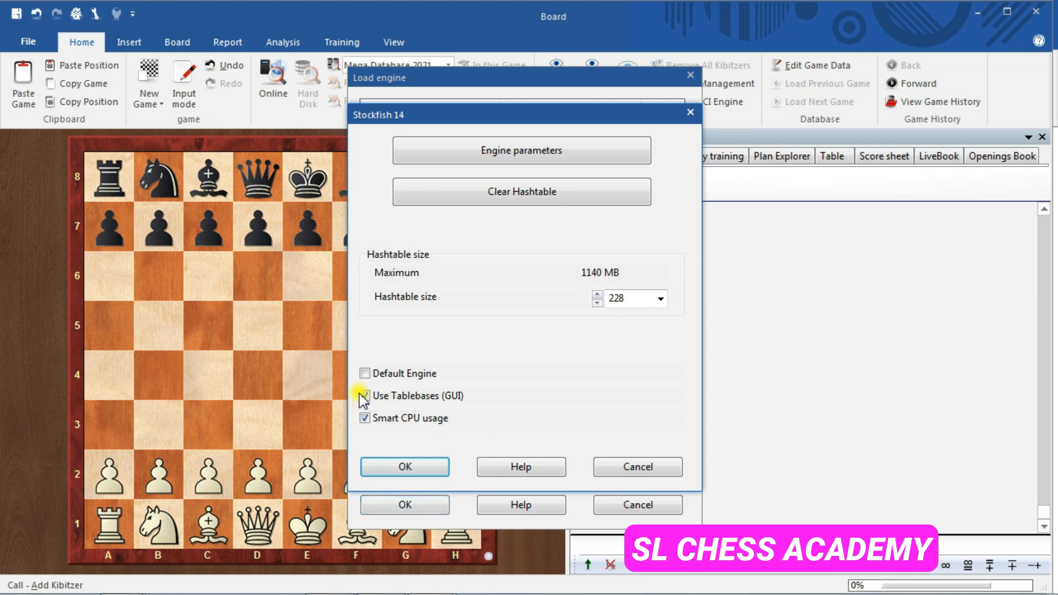
left_click(388, 374)
left_click(419, 466)
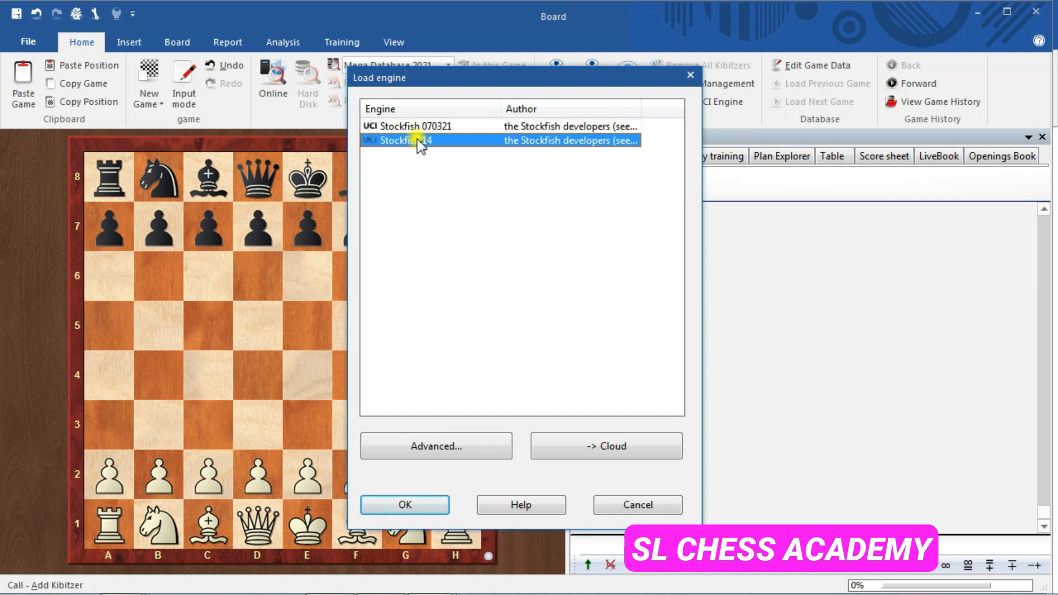
left_click(455, 439)
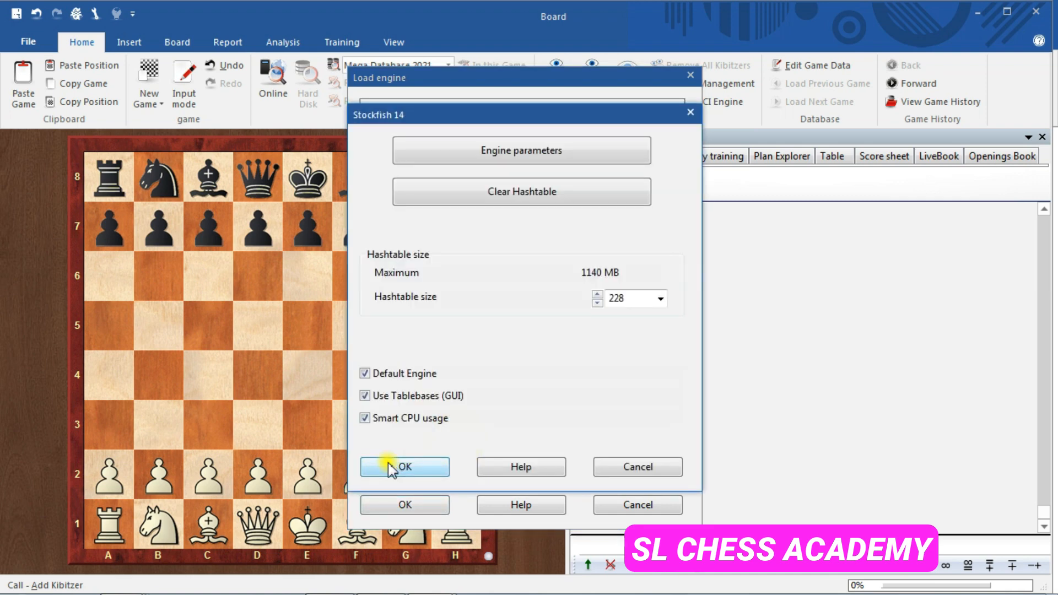
left_click(391, 467)
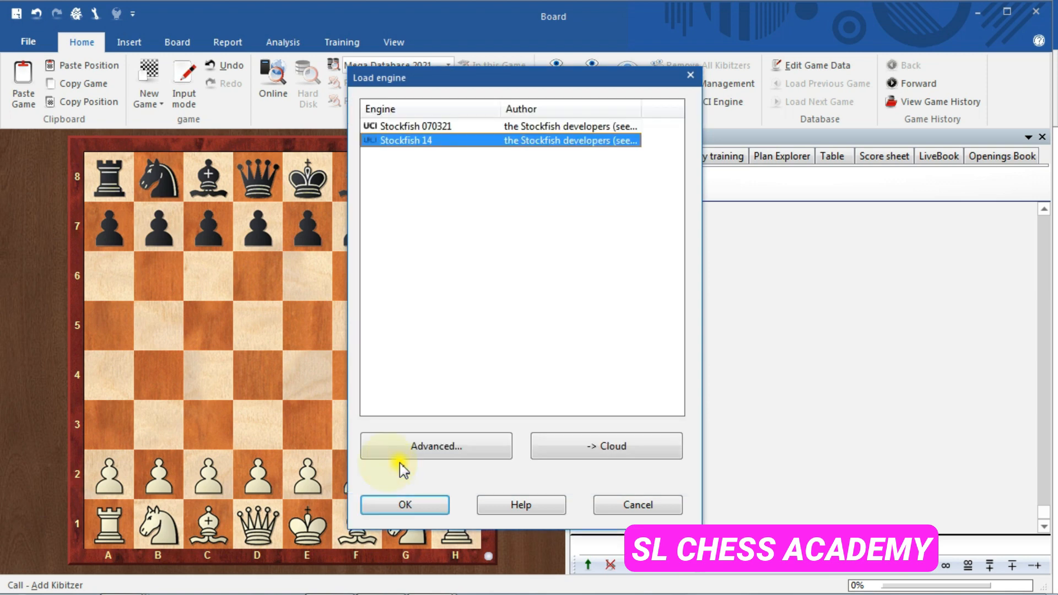
- Load Stockfish 14 as the kibitzer and play 1.e4 d5 2.exd5 Qxd5 3.Nc3 on the board
left_click(412, 503)
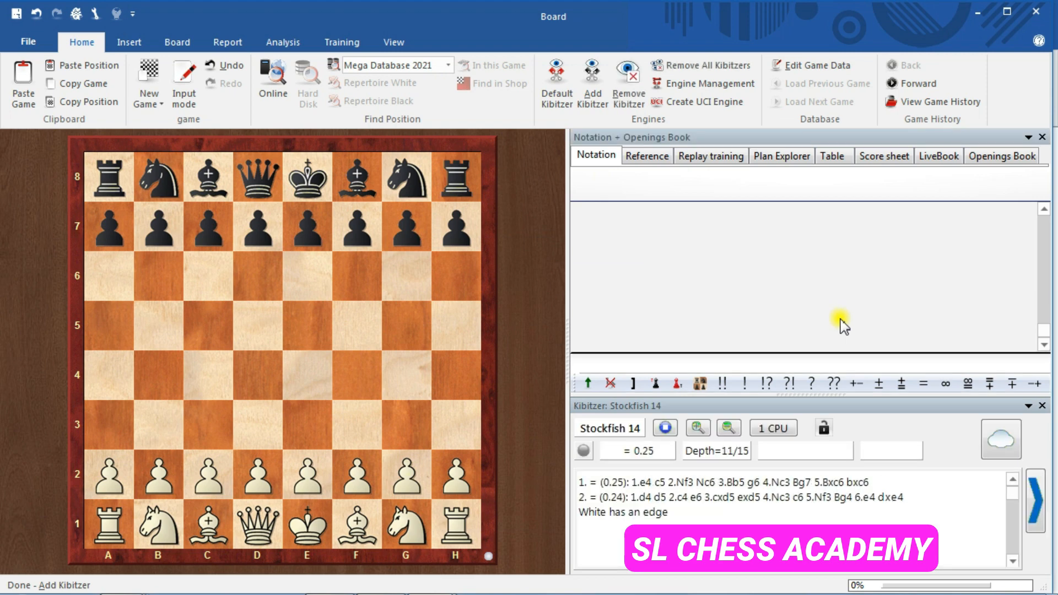
left_click_drag(312, 475, 307, 380)
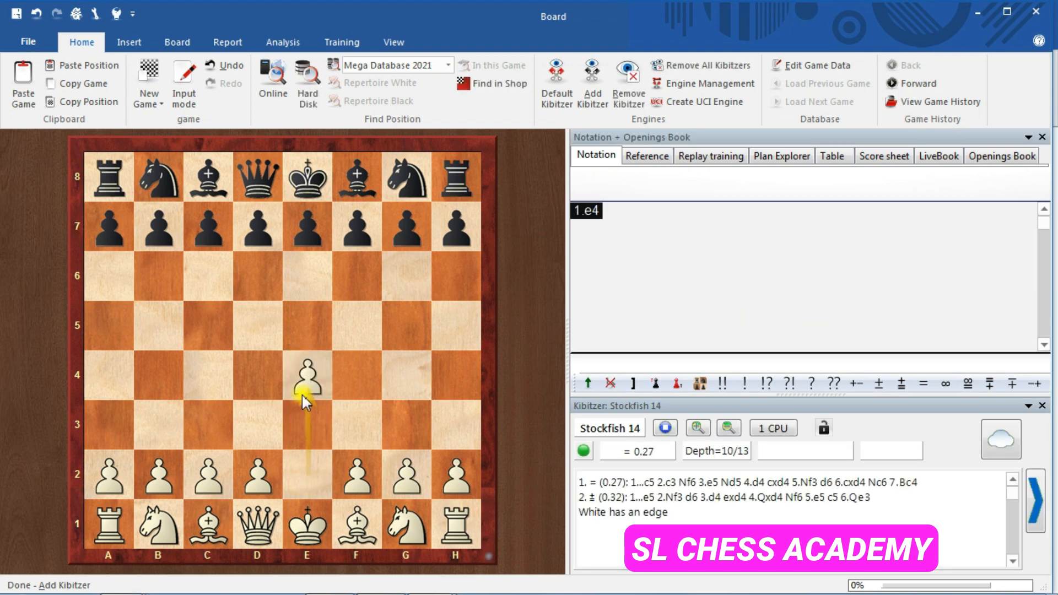
left_click_drag(267, 233, 272, 365)
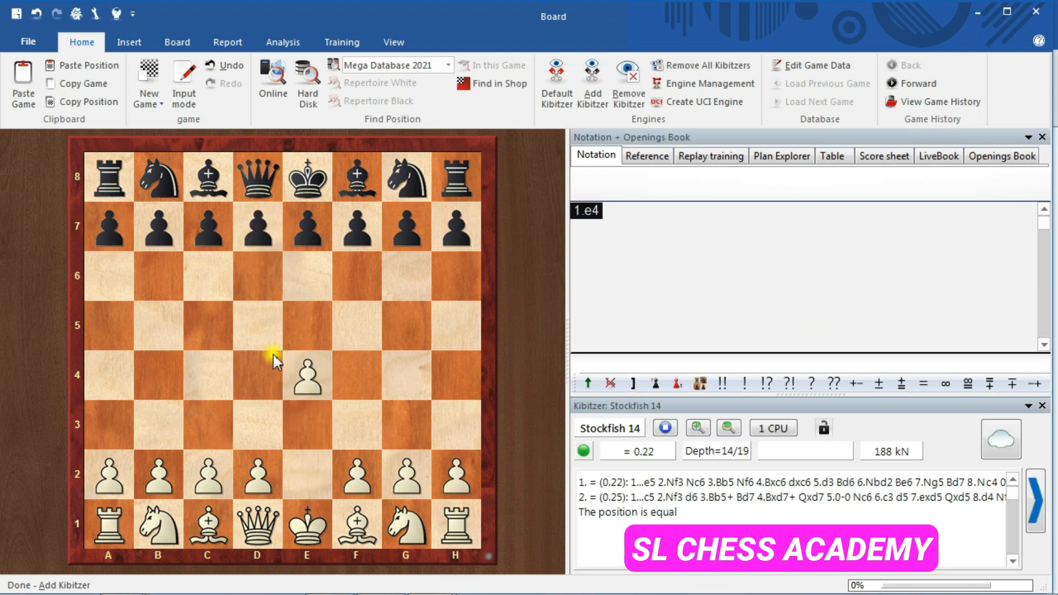
left_click_drag(249, 230, 260, 331)
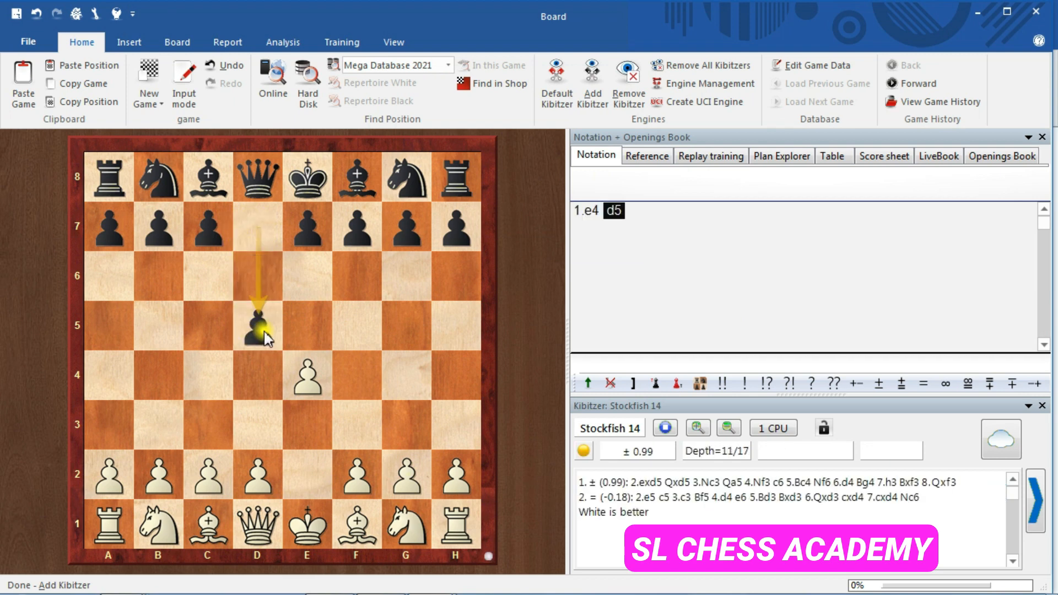
left_click_drag(311, 394, 262, 342)
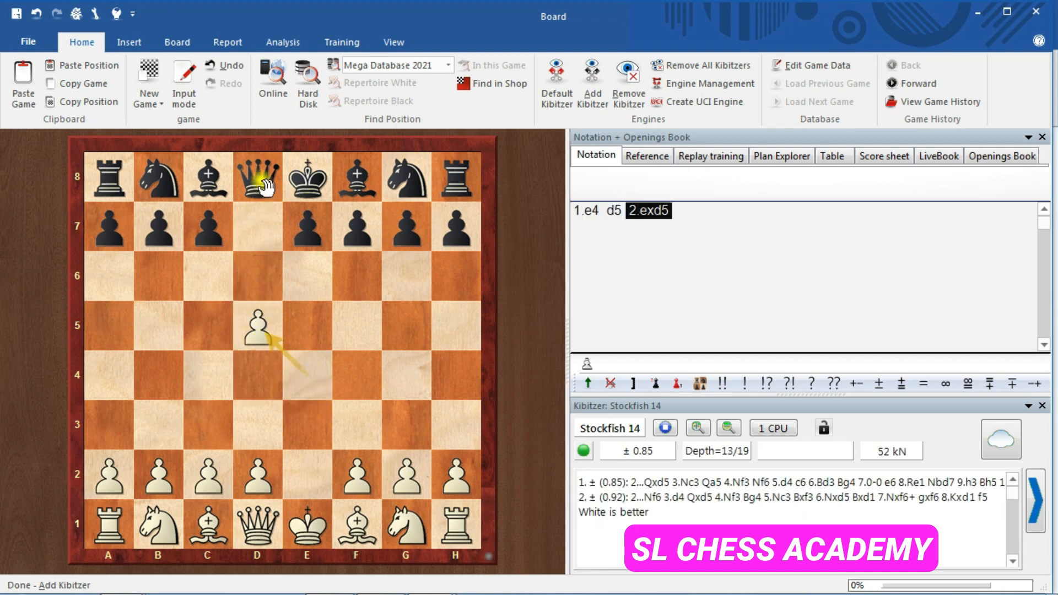
left_click_drag(258, 179, 266, 326)
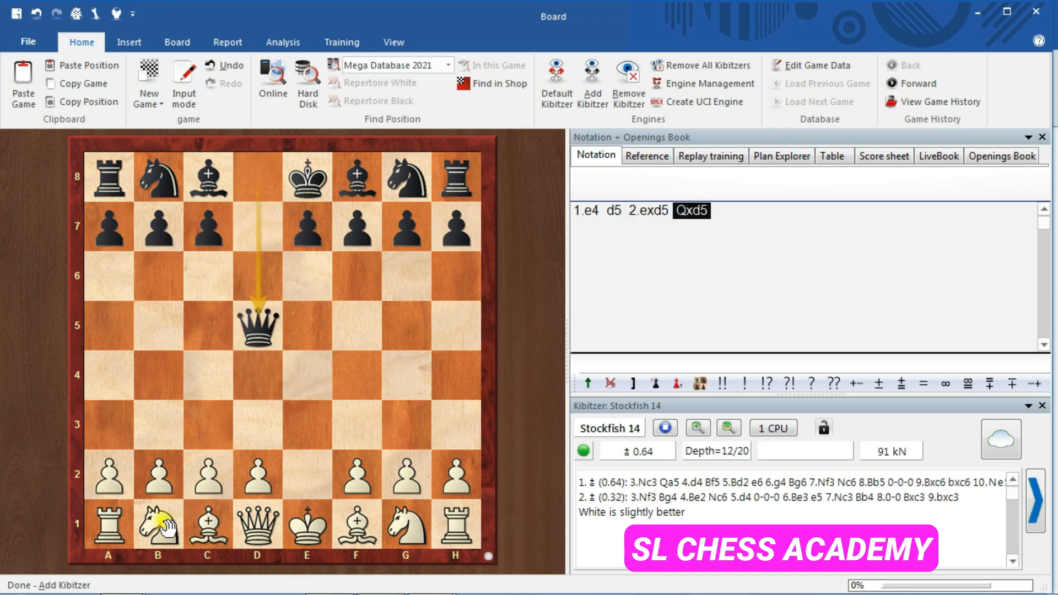
left_click_drag(159, 523, 230, 425)
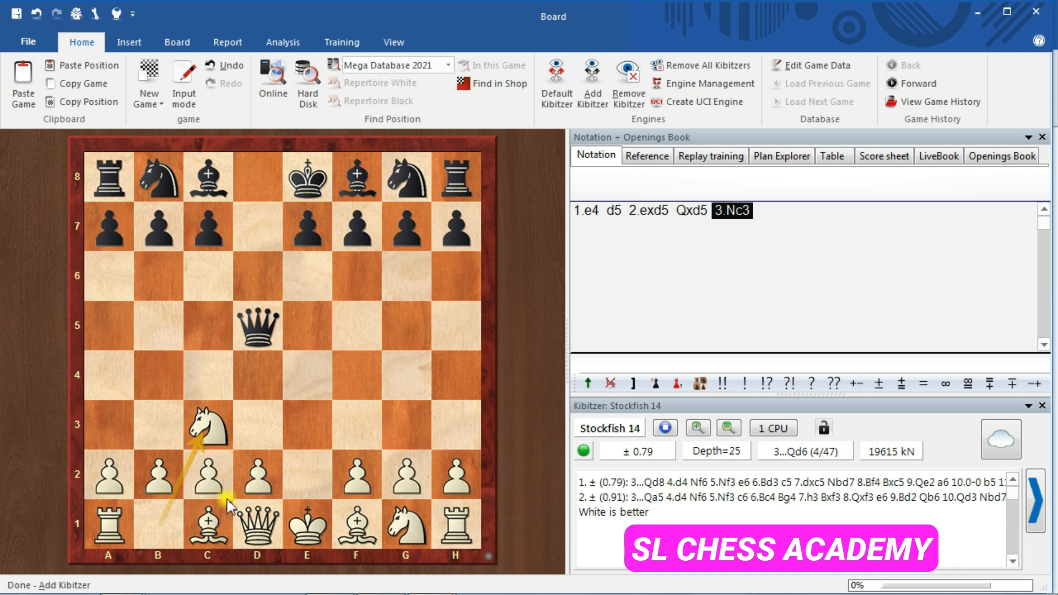
- Continue the main line with 3...Qd8 4.d4 e5
mouse_move(253, 325)
left_mouse_down()
mouse_move(278, 178)
mouse_move(258, 178)
left_mouse_up()
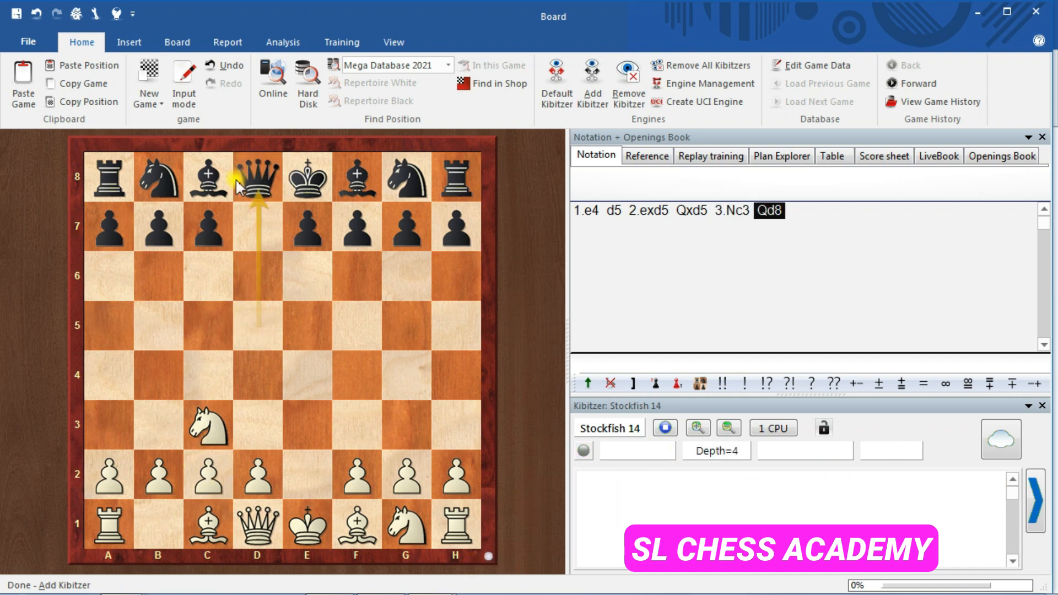
left_click_drag(260, 437, 259, 376)
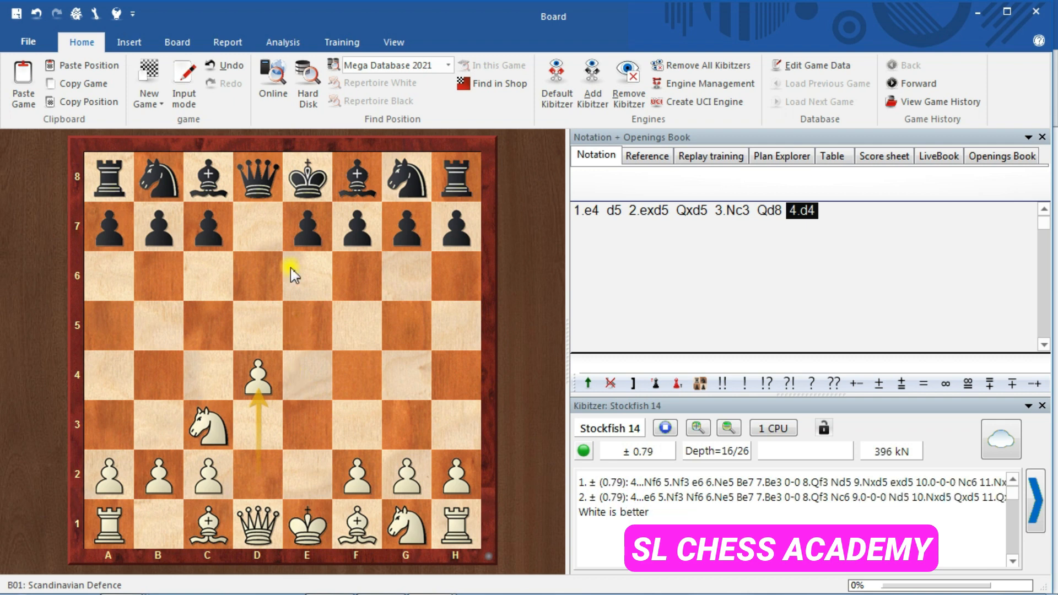
left_click_drag(302, 220, 311, 337)
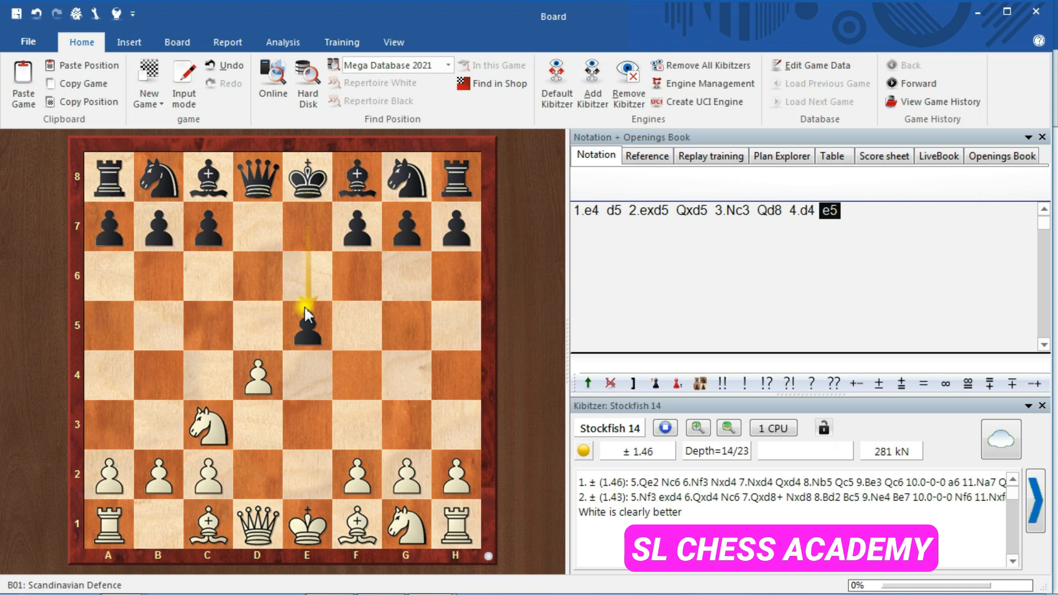
- Go back to the position after 4.d4 and add 4...Nf6 5.Nf3 as a new variation
key("Left")
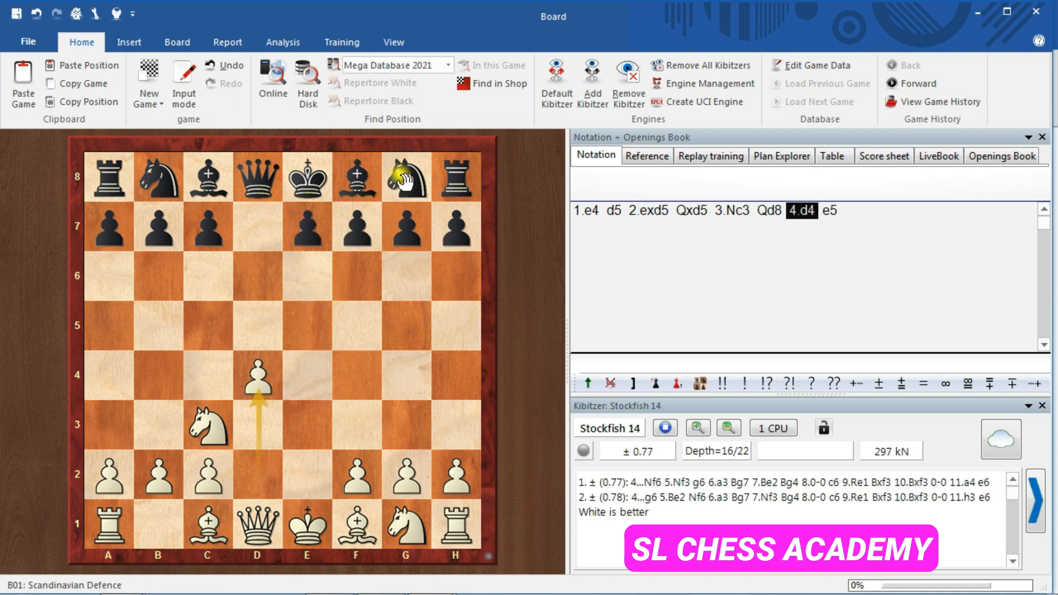
left_click_drag(403, 177, 370, 284)
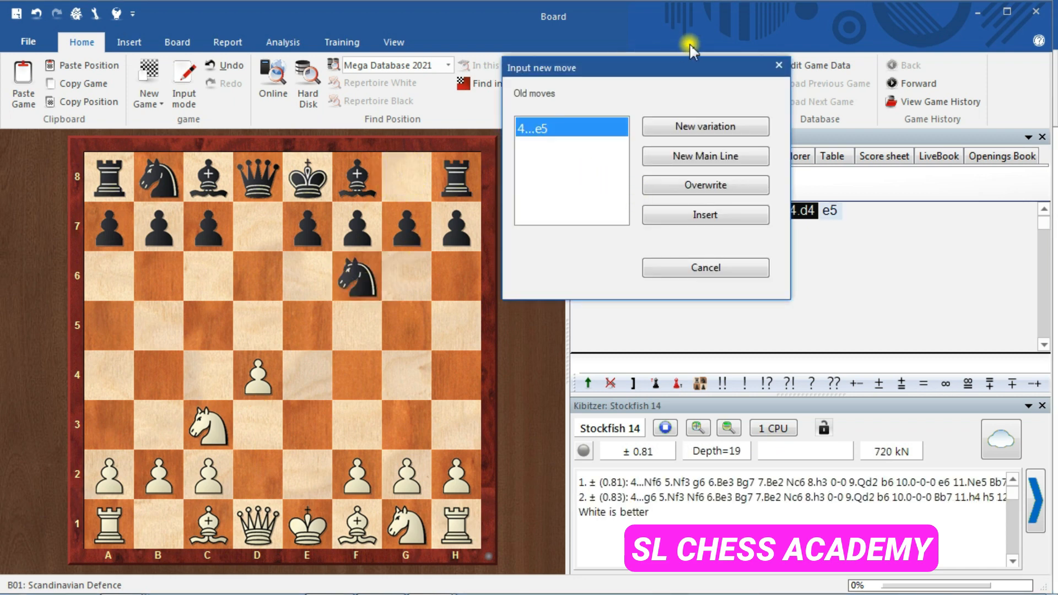
left_click(698, 127)
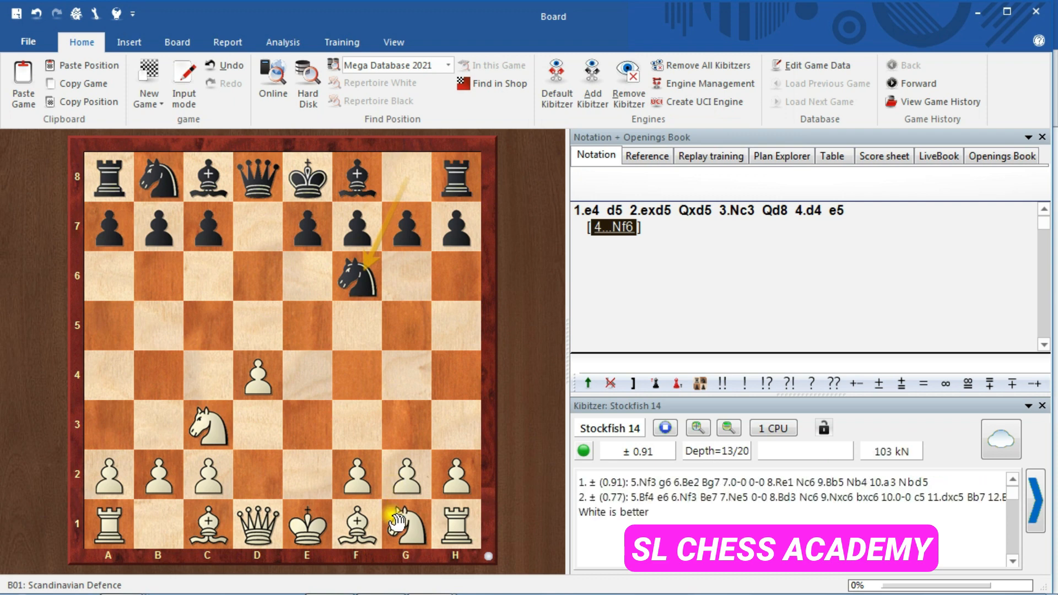
left_click_drag(396, 520, 357, 425)
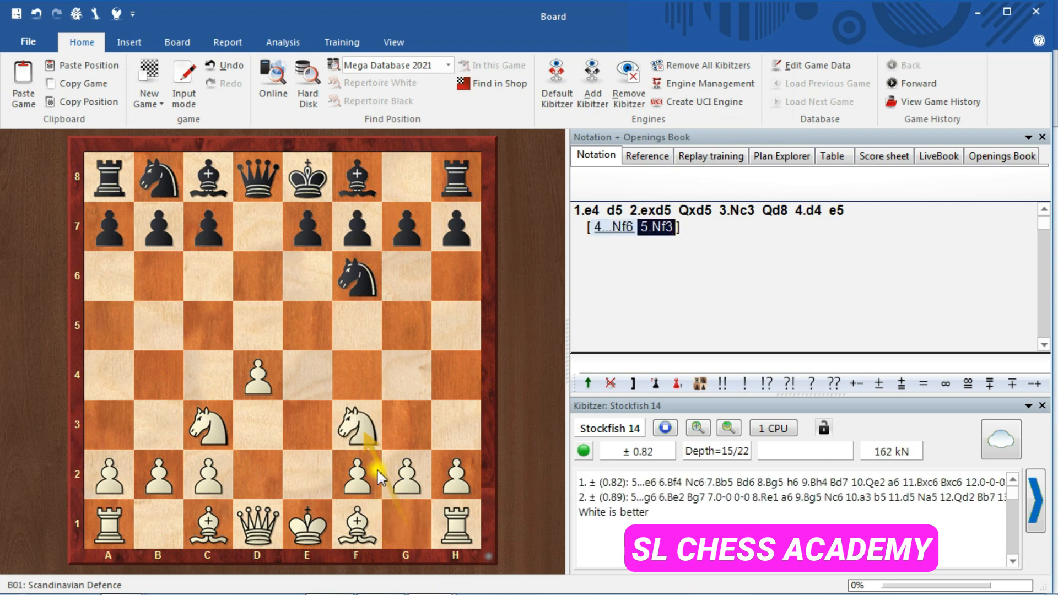
- Return to 4.d4 in the main line and extend it with 4...e5 5.dxe5 Qxd1+ 6.Nxd1
left_click(774, 211)
left_click(809, 214)
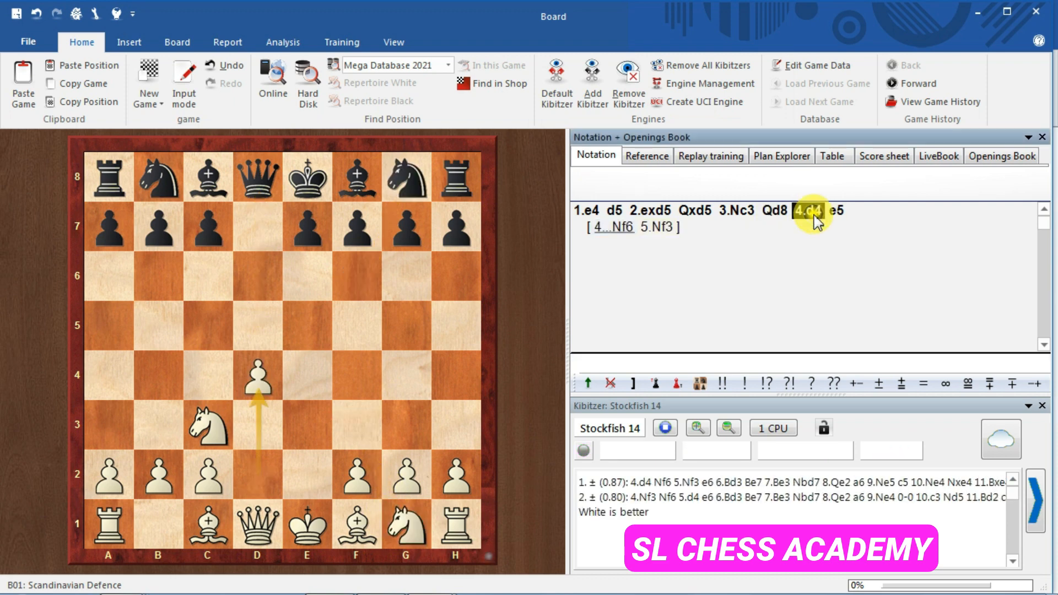
left_click_drag(306, 225, 296, 324)
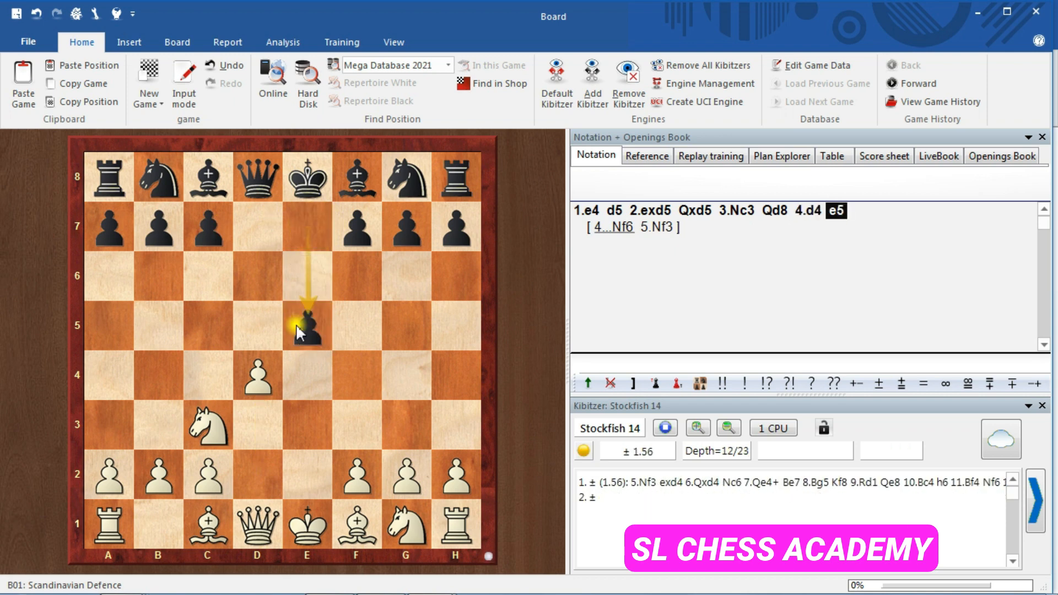
left_click_drag(265, 372, 300, 332)
left_click(270, 519)
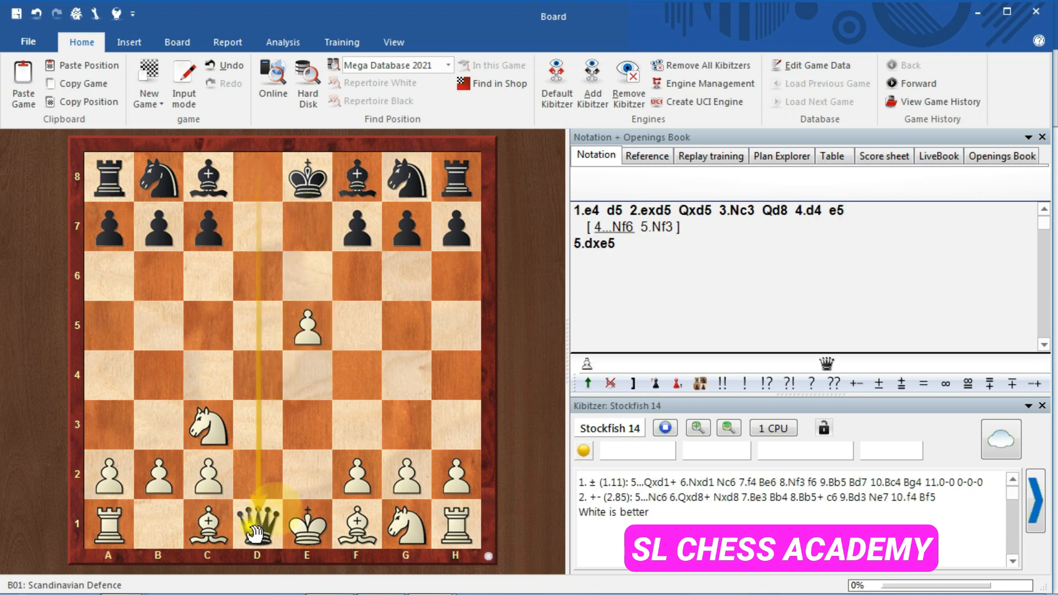
left_click_drag(208, 421, 244, 515)
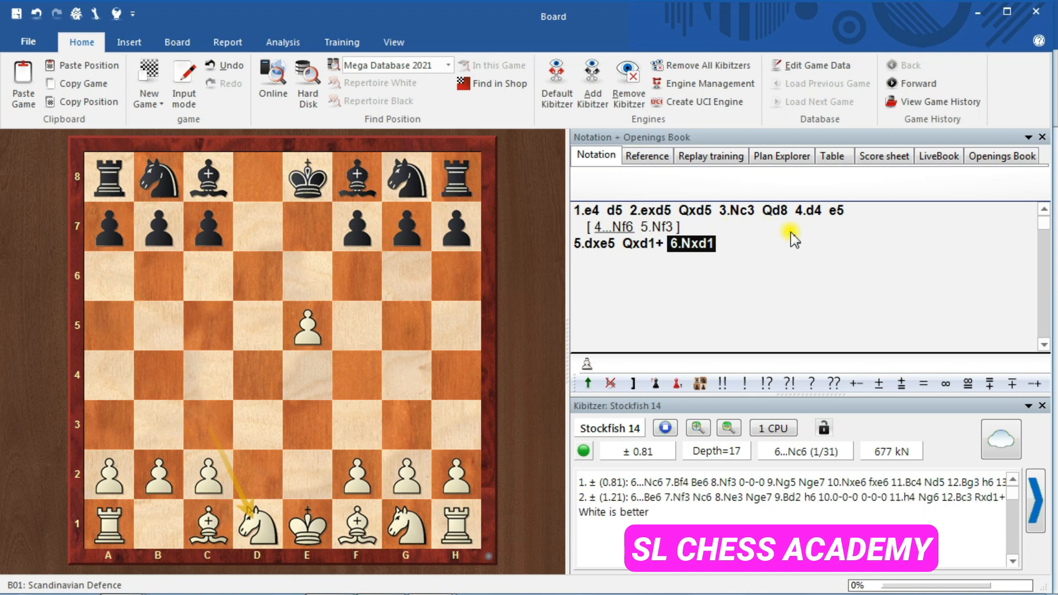
- Return to the position after 4...e5 and add 5.Nf3 as a variation to 5.dxe5
left_click(809, 229)
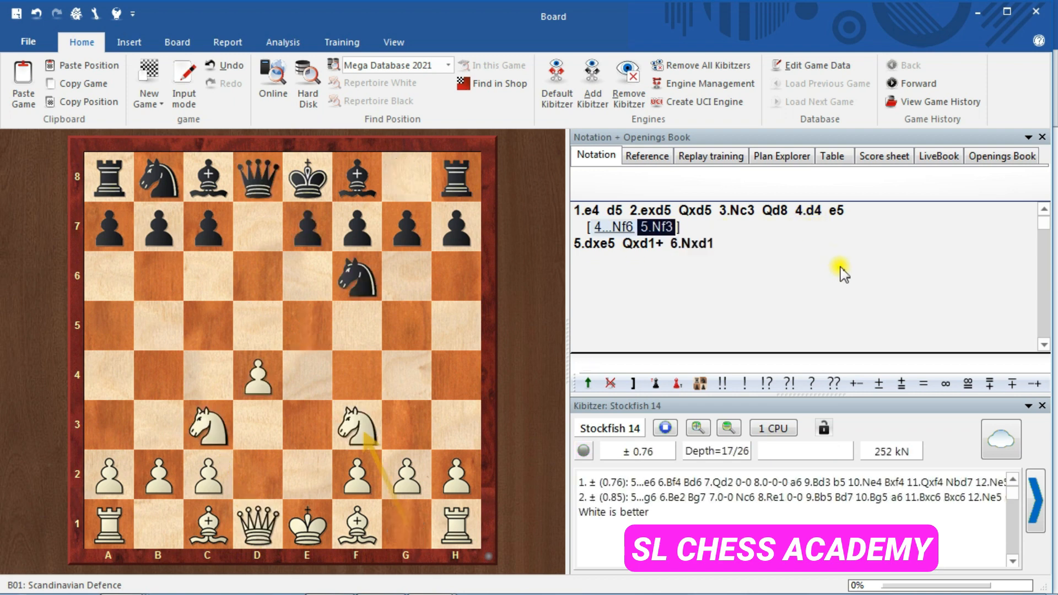
left_click(834, 210)
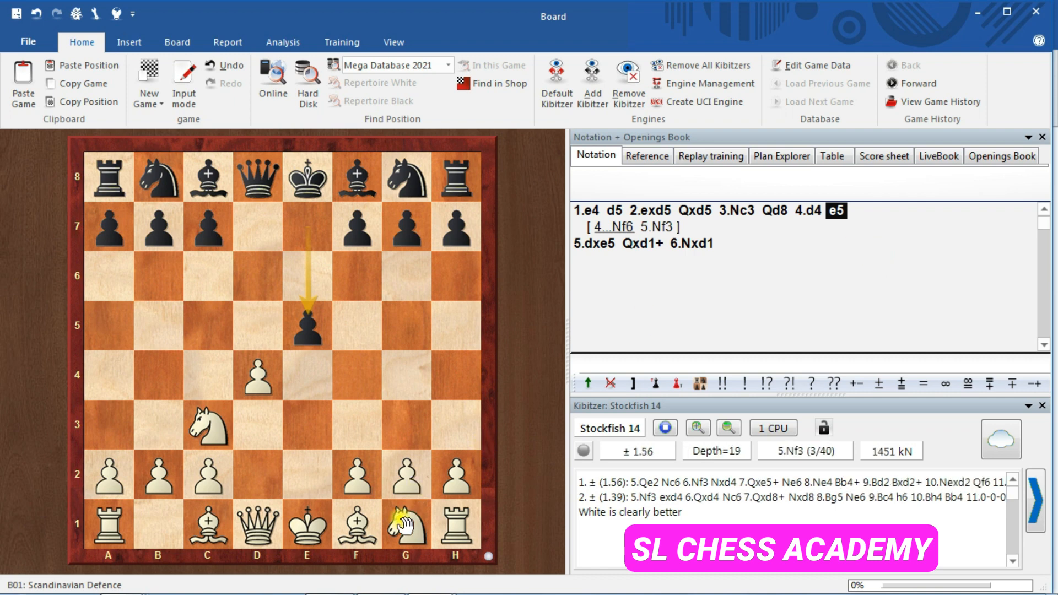
left_click_drag(405, 526, 357, 427)
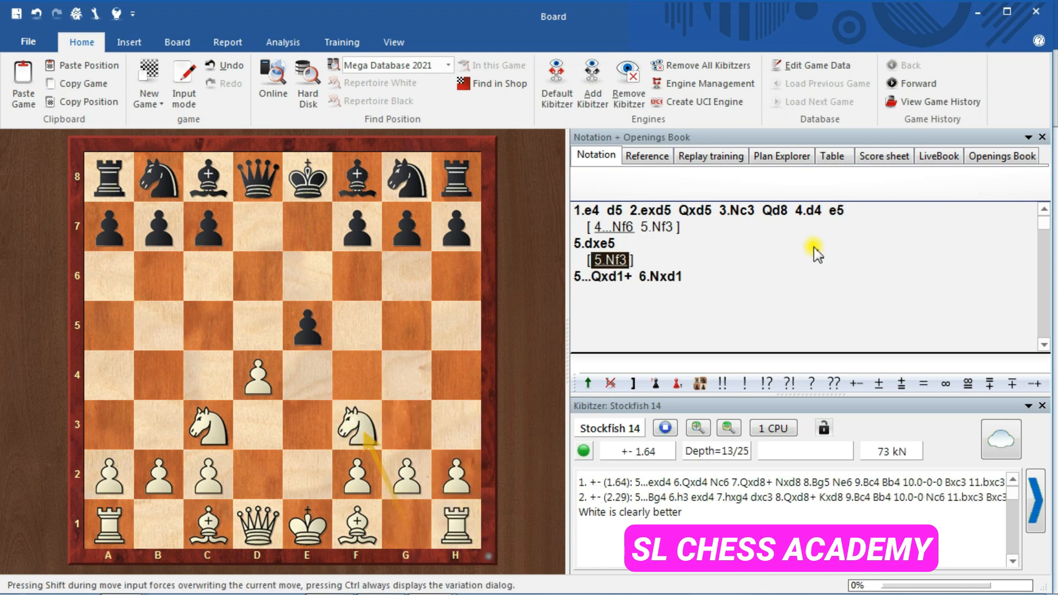
- Go back to the position after 4...e5, view the Stockfish 14 kibitzer's CPU setting and cancel it
key("Left")
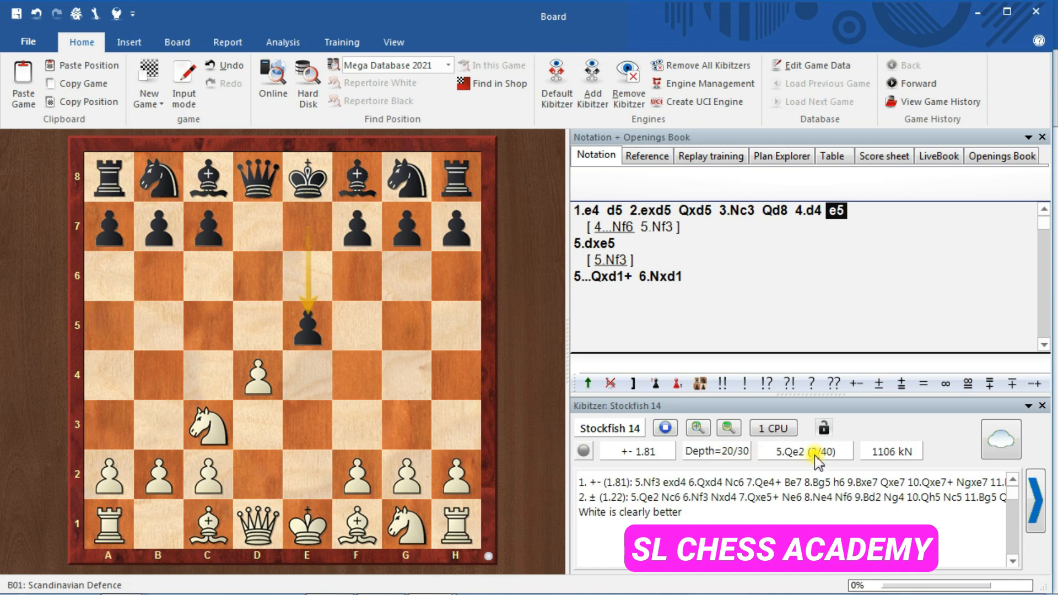
left_click(768, 428)
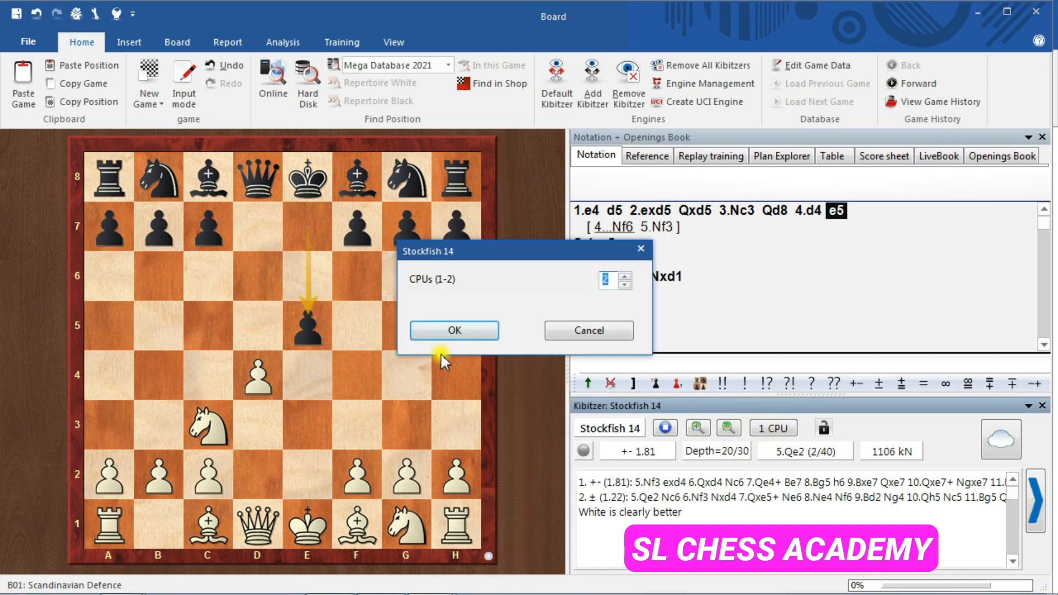
left_click(581, 330)
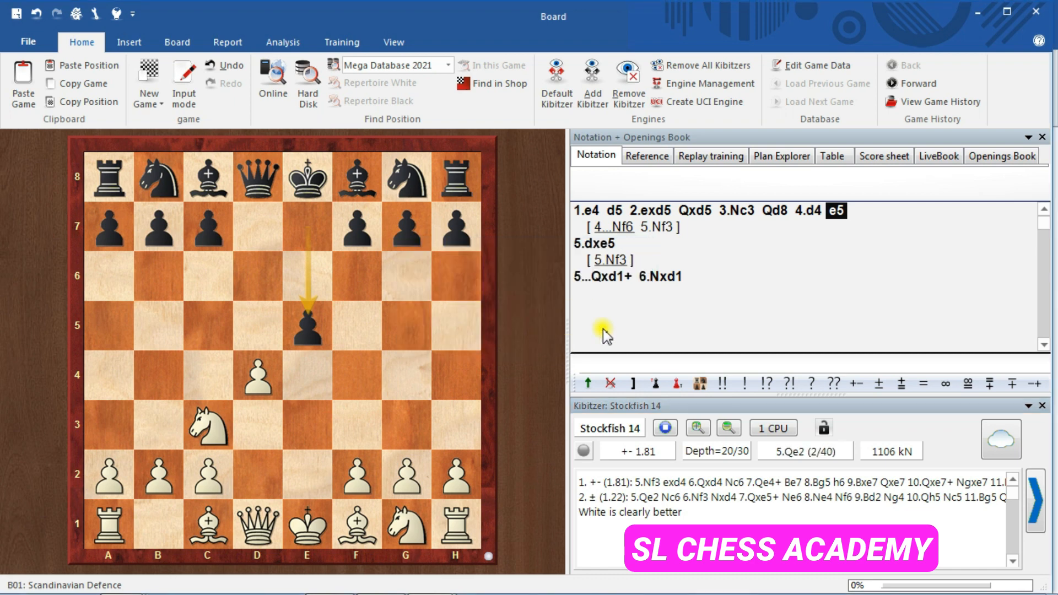